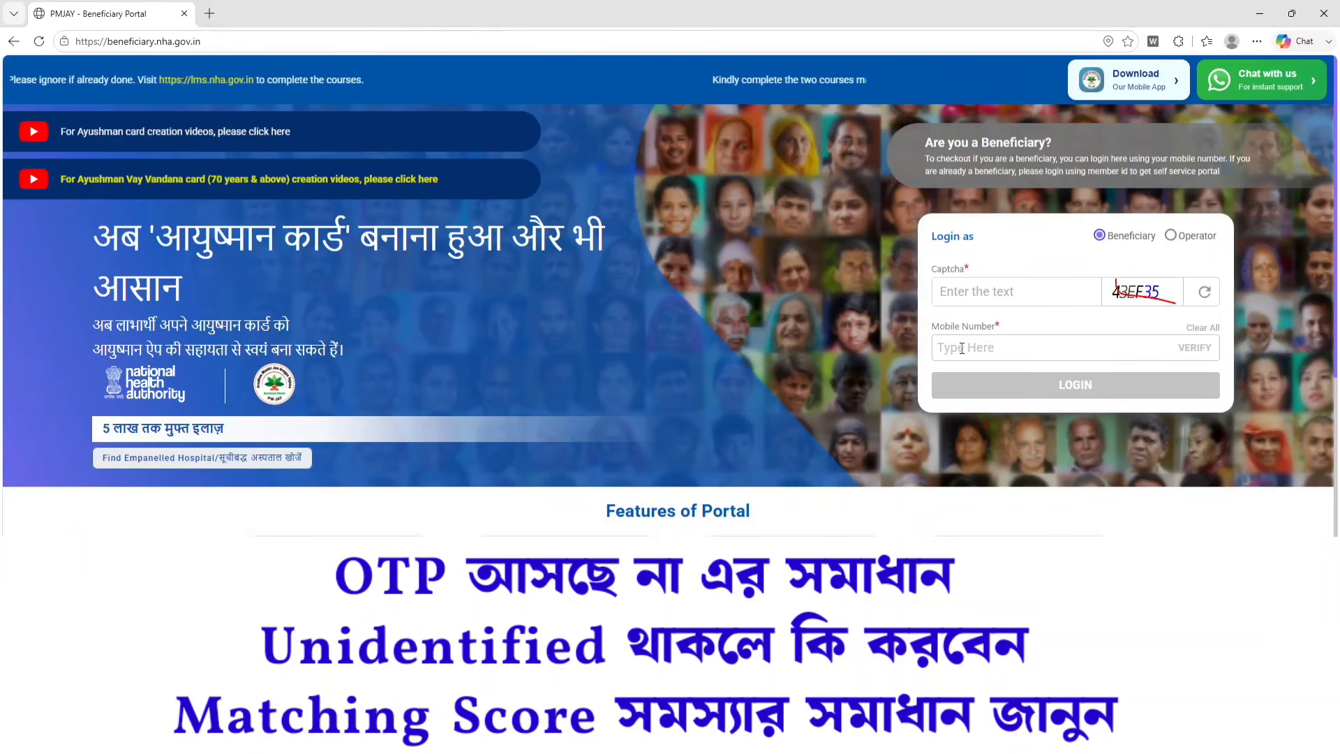
Step: Fill in the captcha, verify the registered mobile number and log in with its OTP
drag(931, 326, 996, 328)
click(1026, 347)
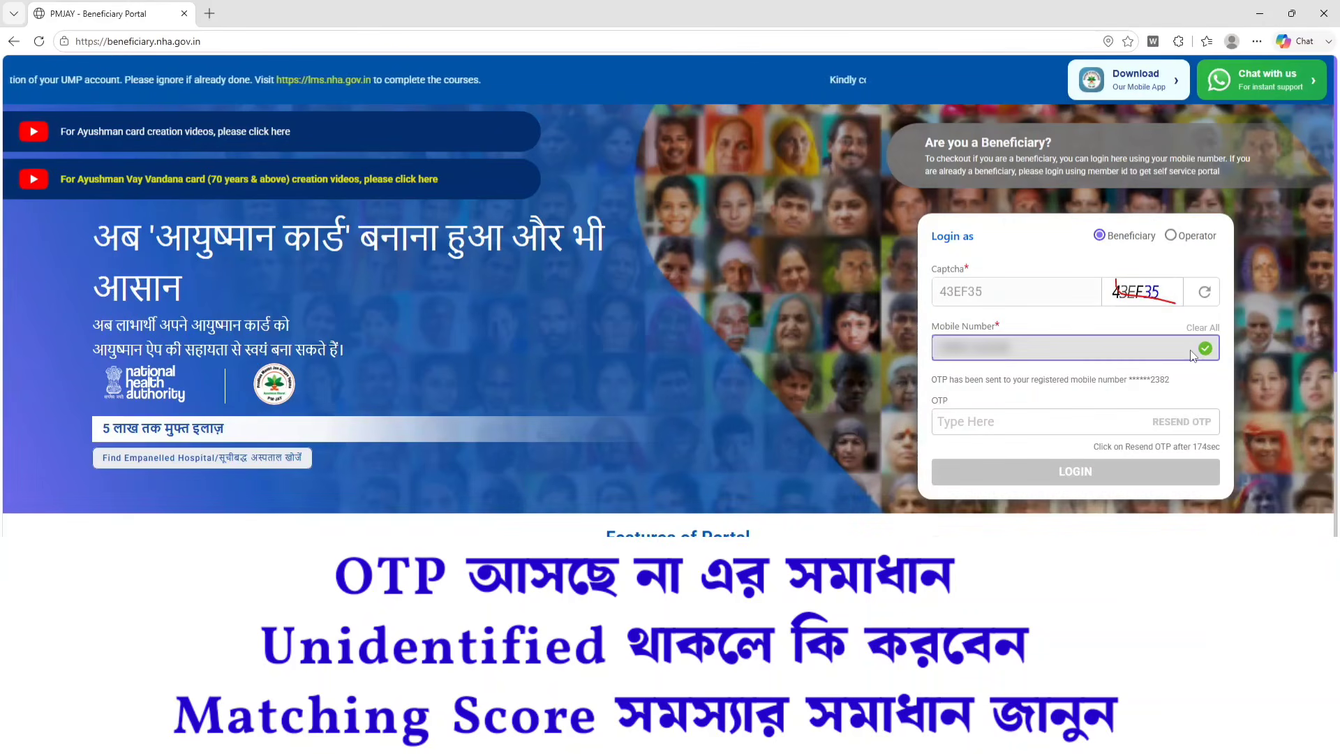
click(962, 423)
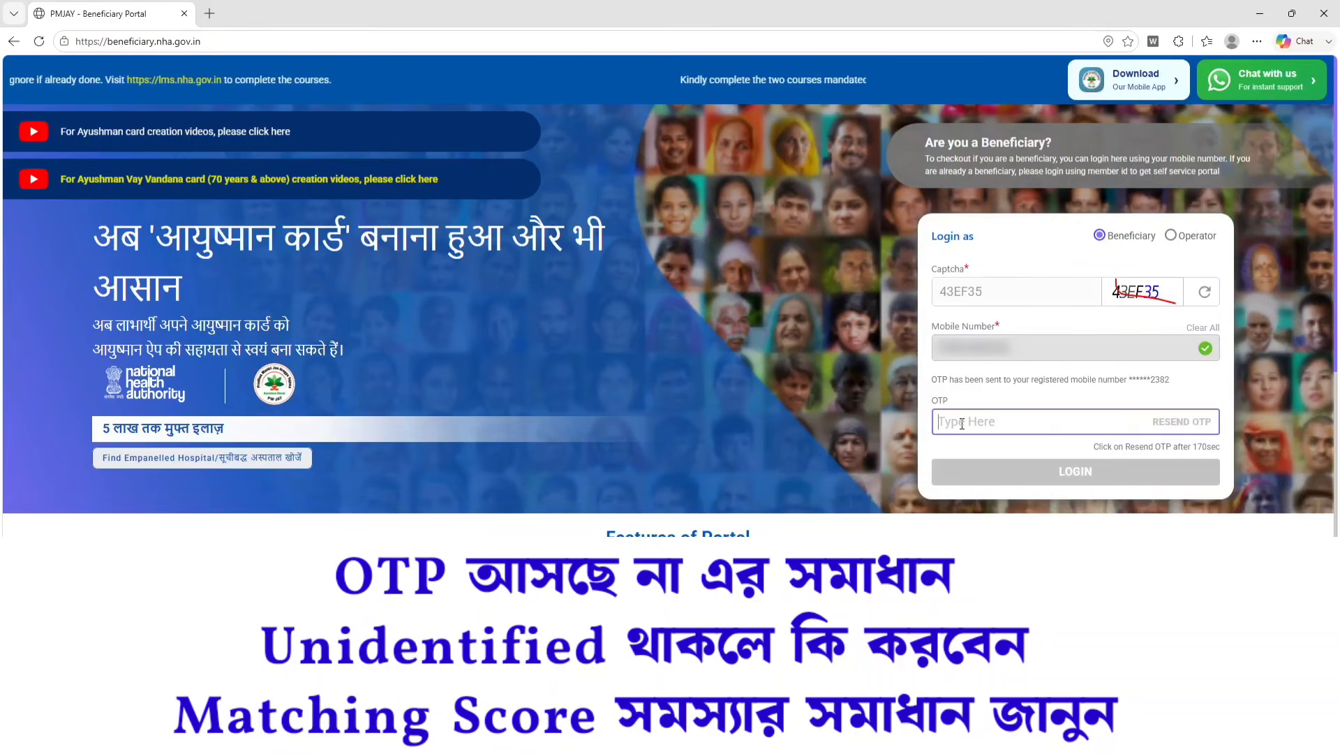
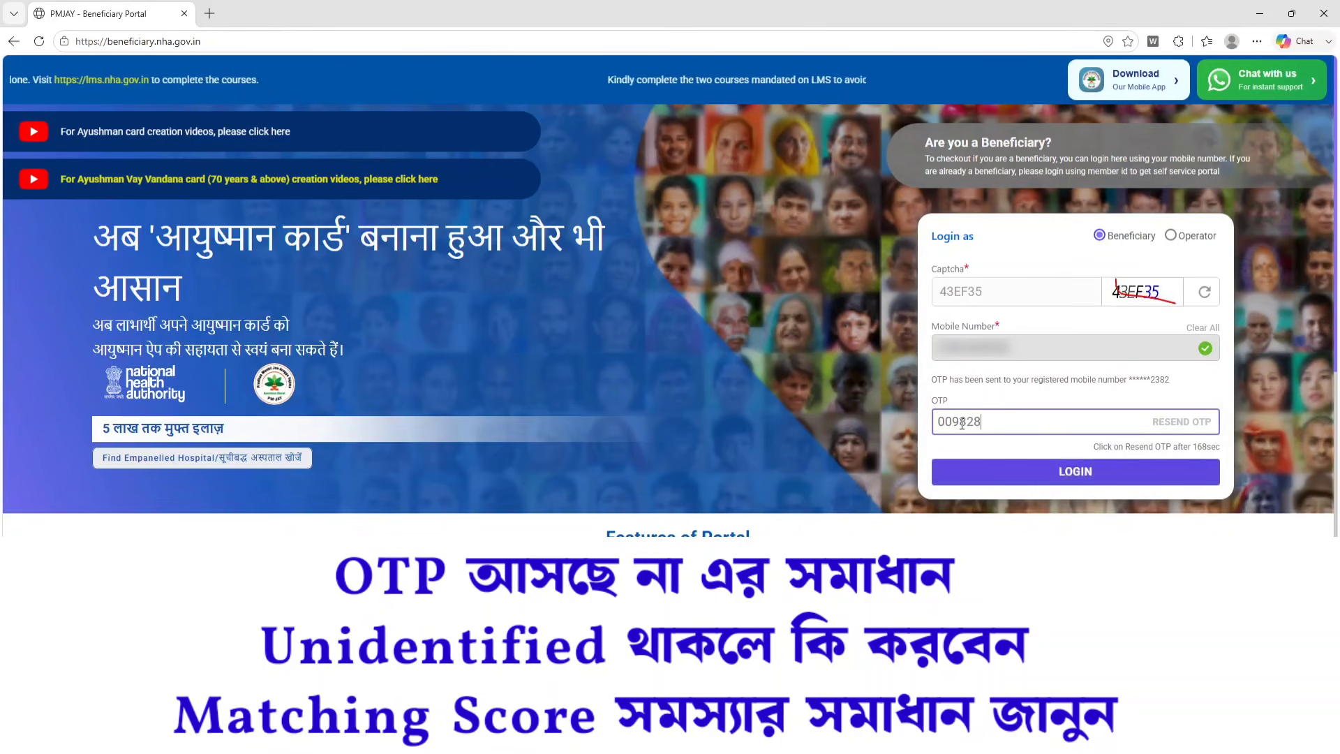
click(1072, 479)
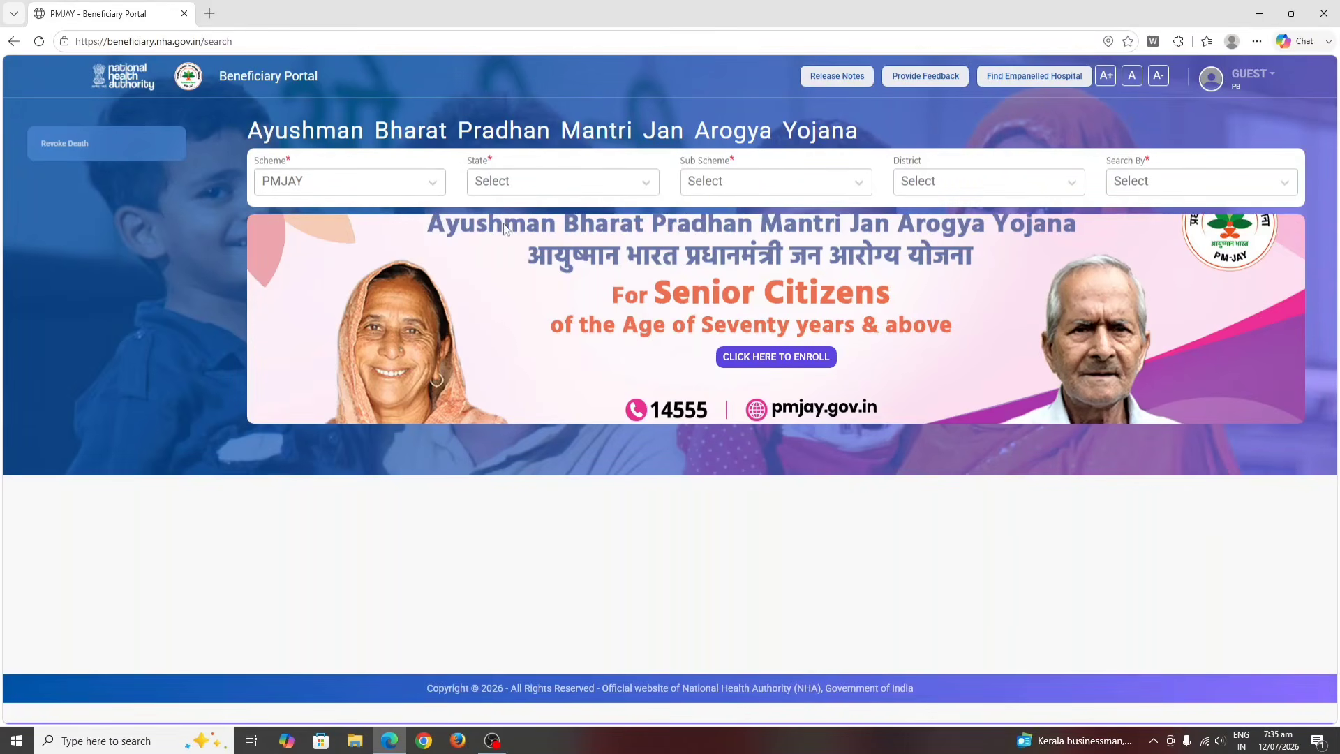
Step: Choose PMJAY as the scheme and WEST BENGAL as the state
click(344, 184)
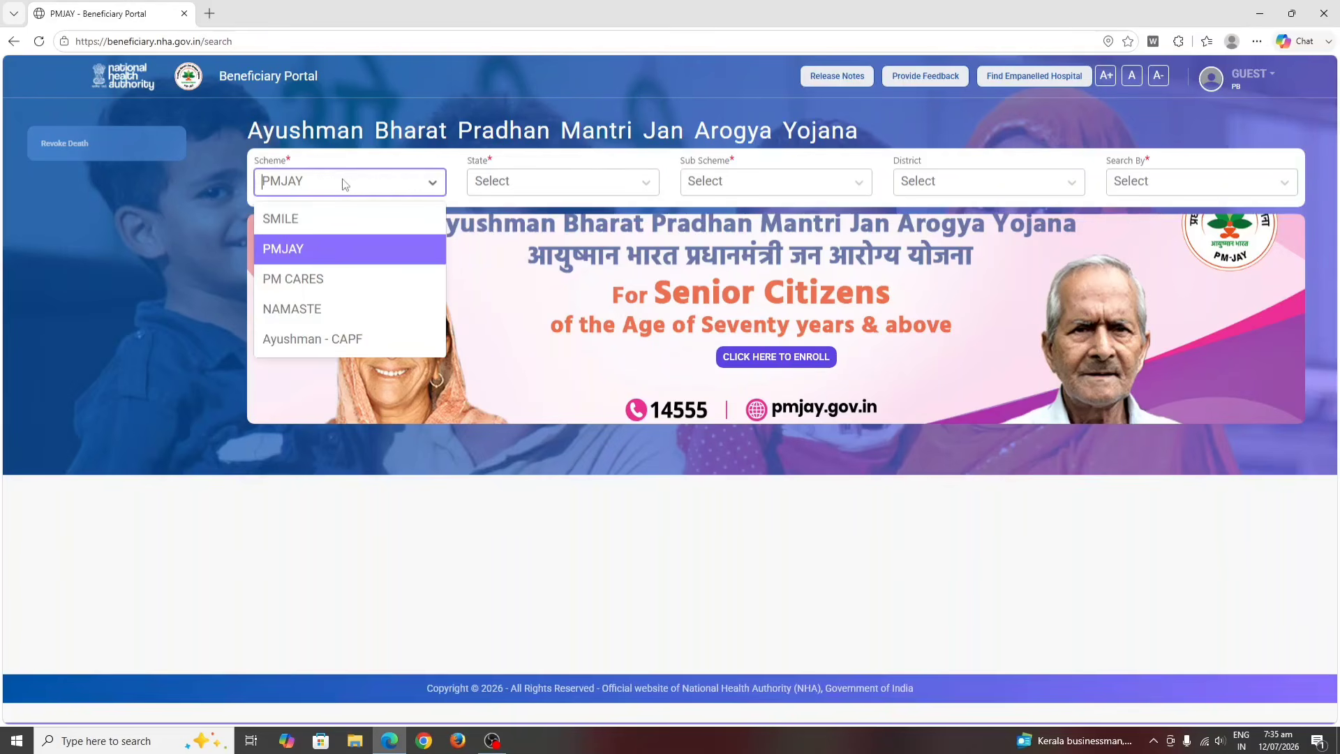
click(310, 249)
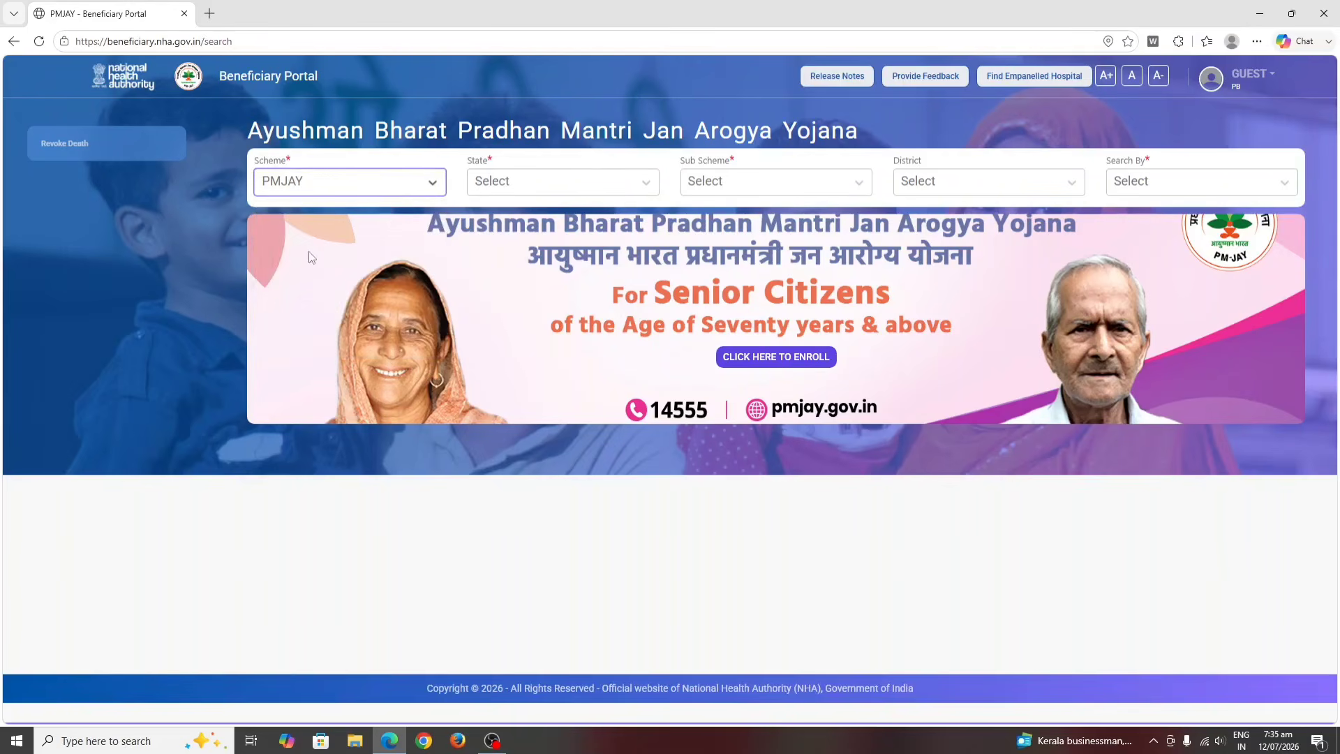
click(570, 192)
scroll(541, 338, down, 13)
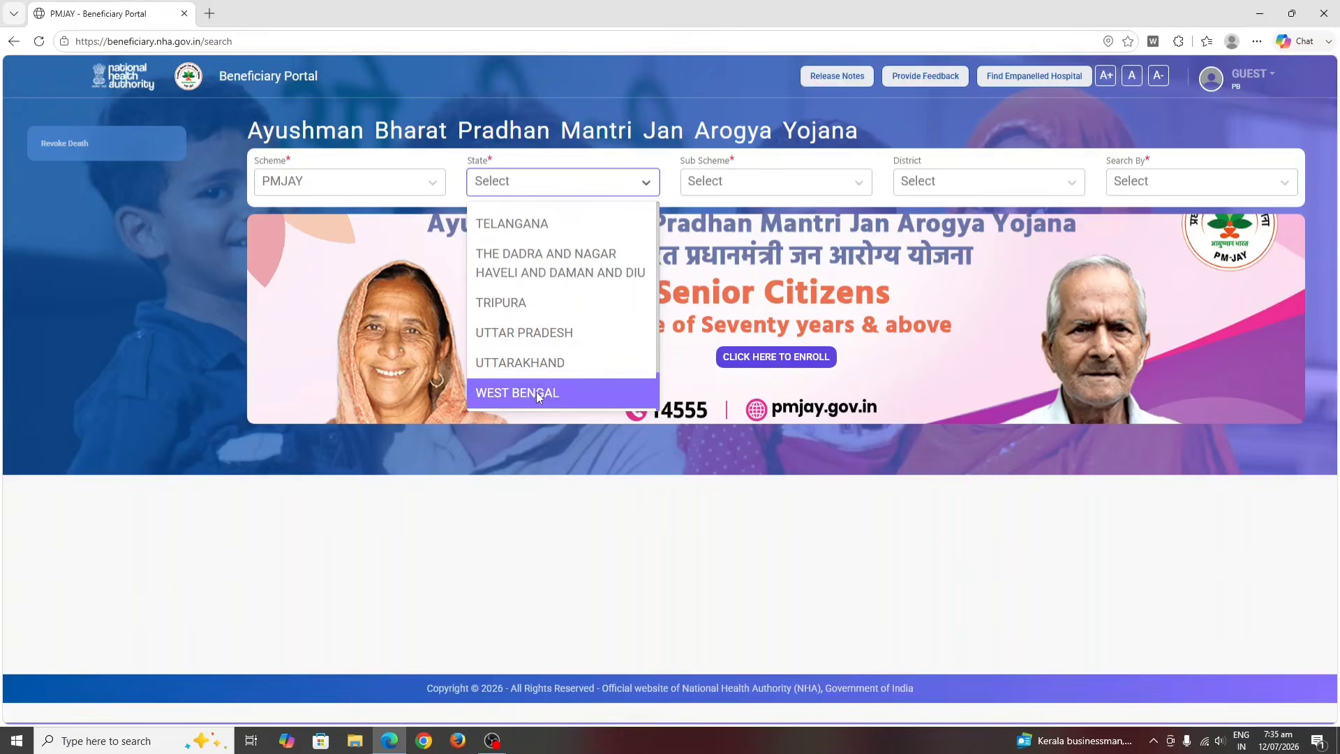
click(536, 391)
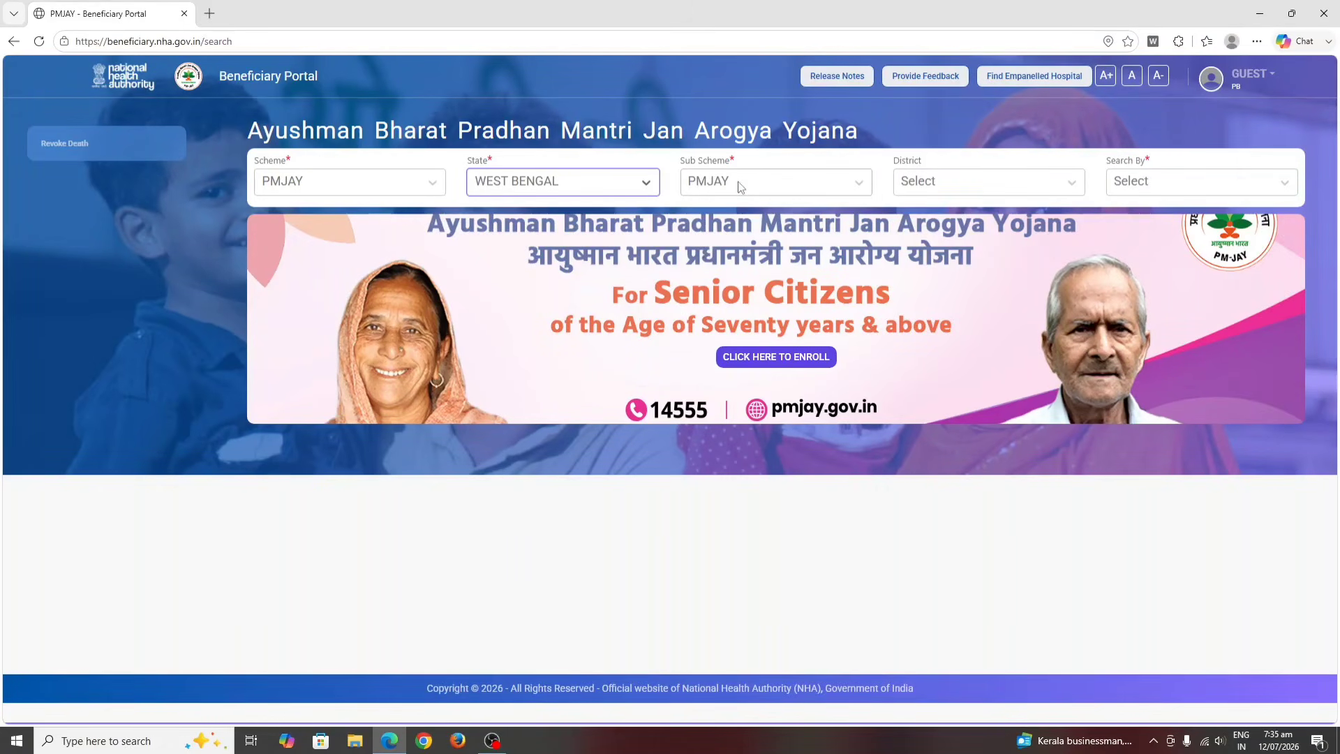
Step: Set sub scheme PMJAY, district BANKURA, and search by Aadhaar Number
click(741, 187)
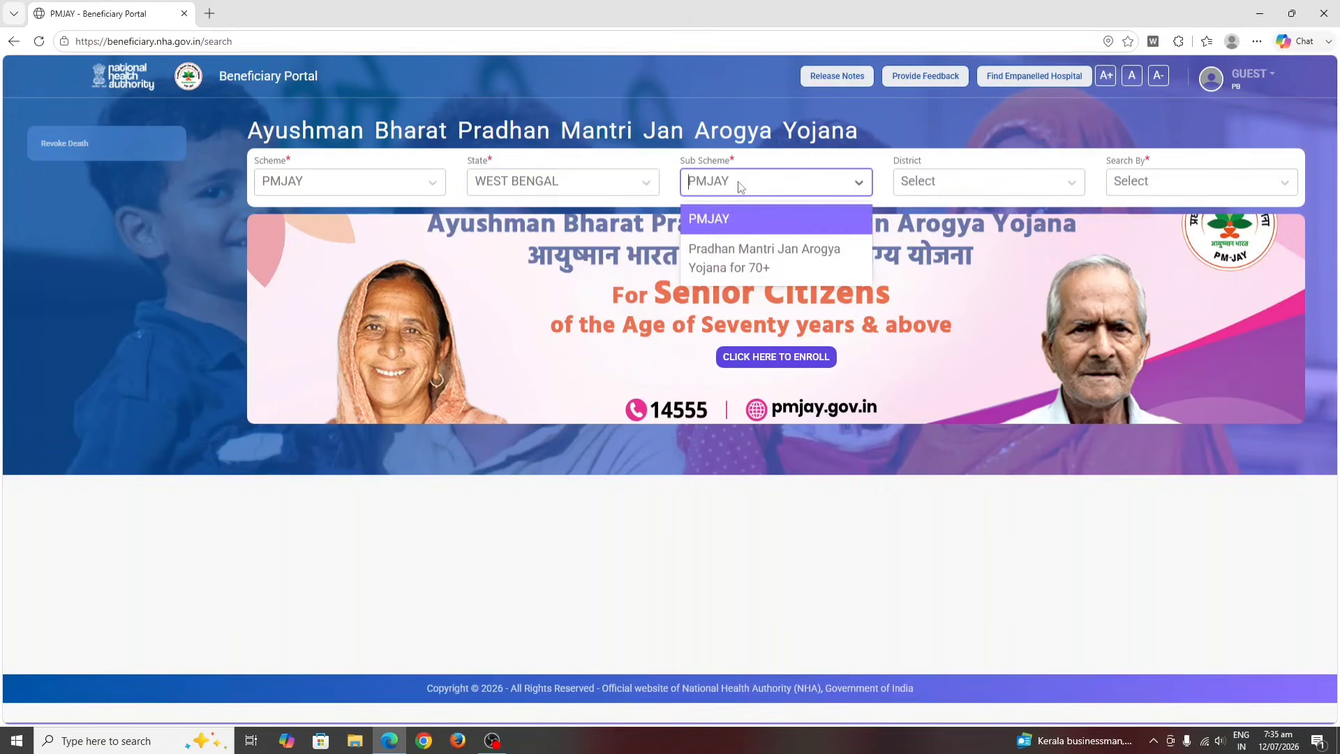
click(983, 187)
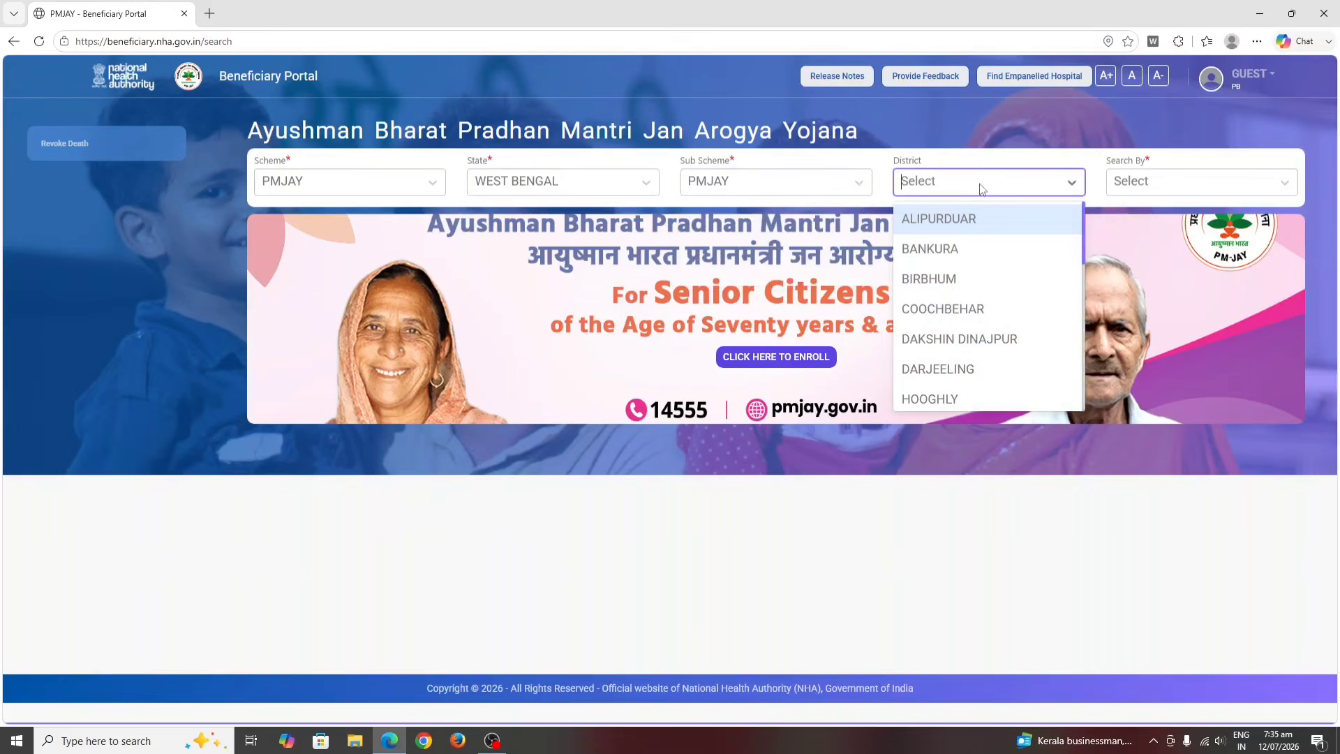
click(951, 255)
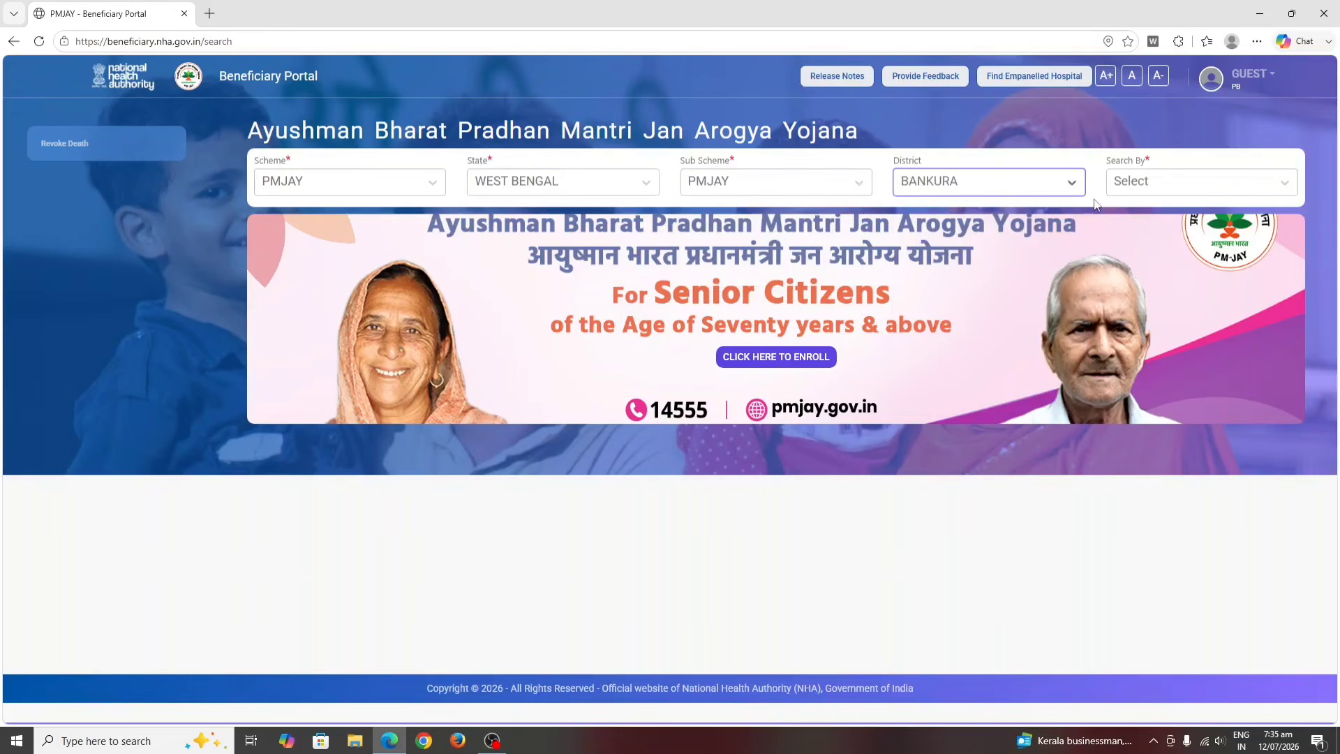
click(1158, 185)
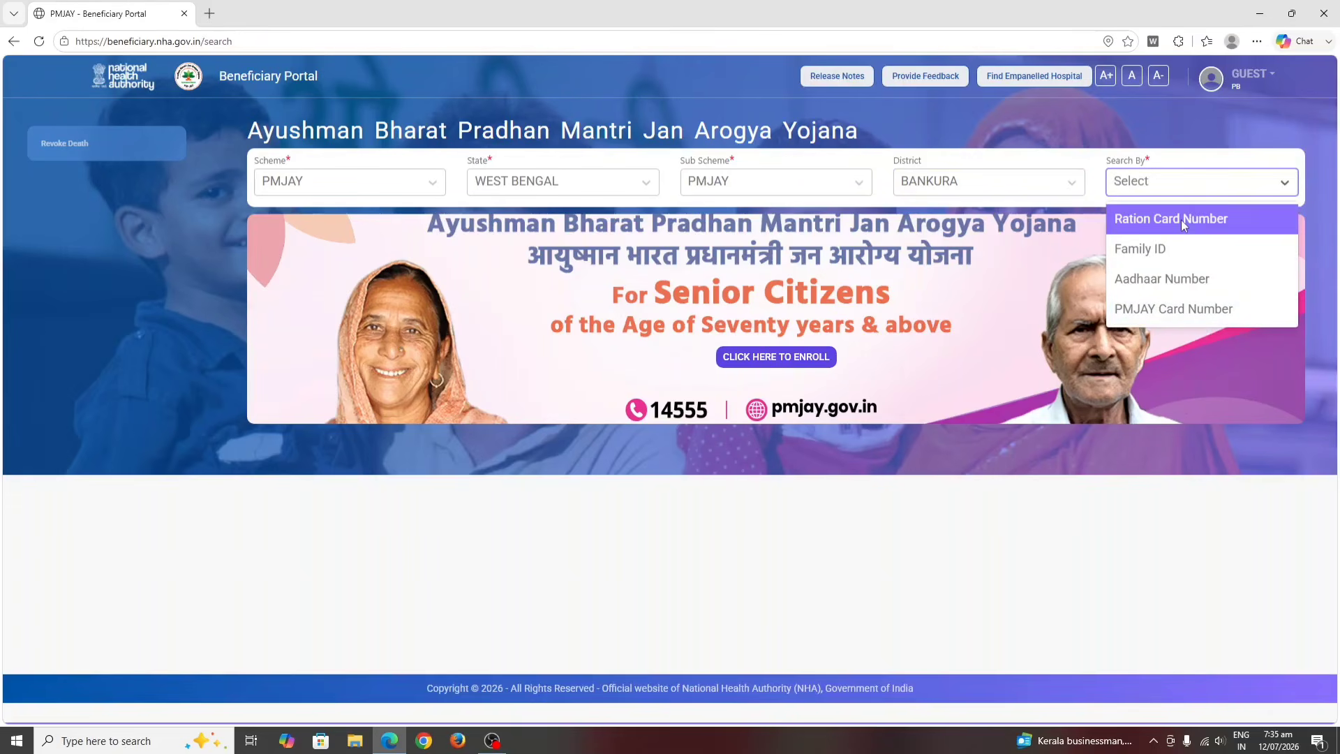
click(1179, 279)
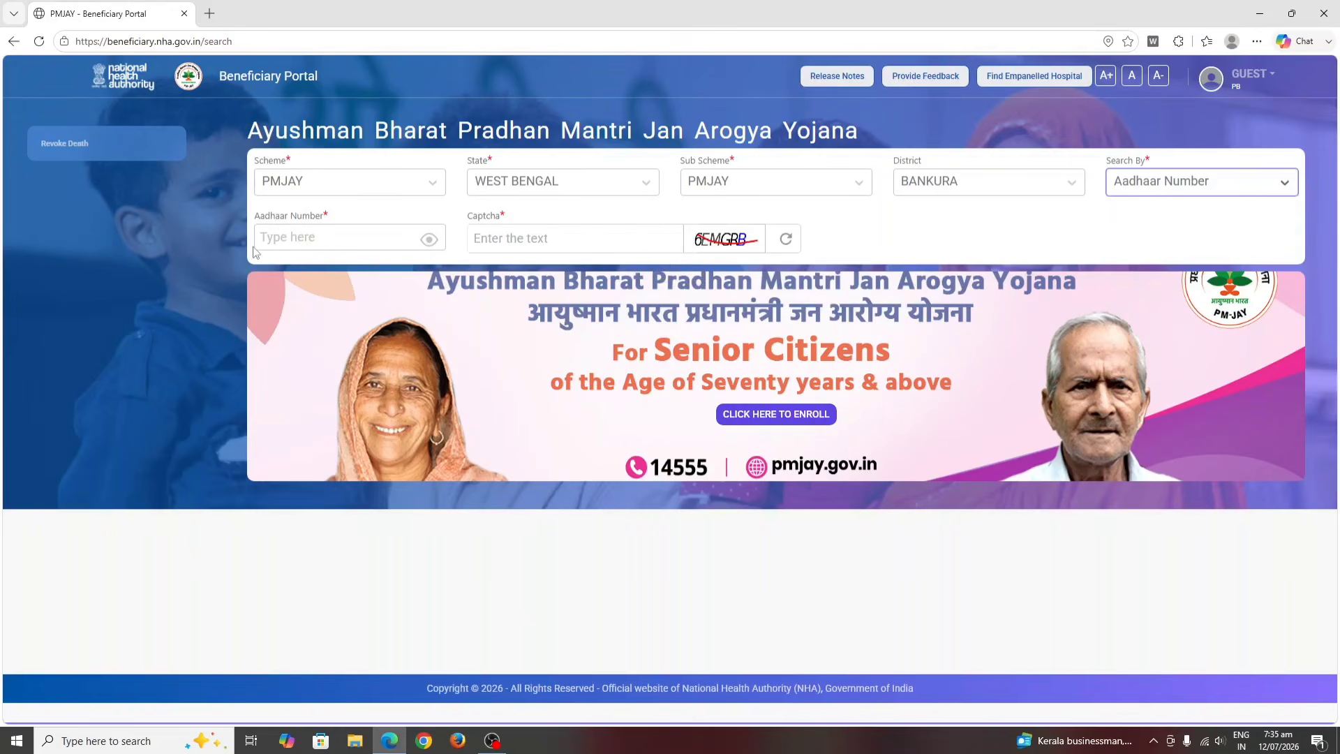
Step: Search by the beneficiary's Aadhaar number to list the family's four members
click(325, 242)
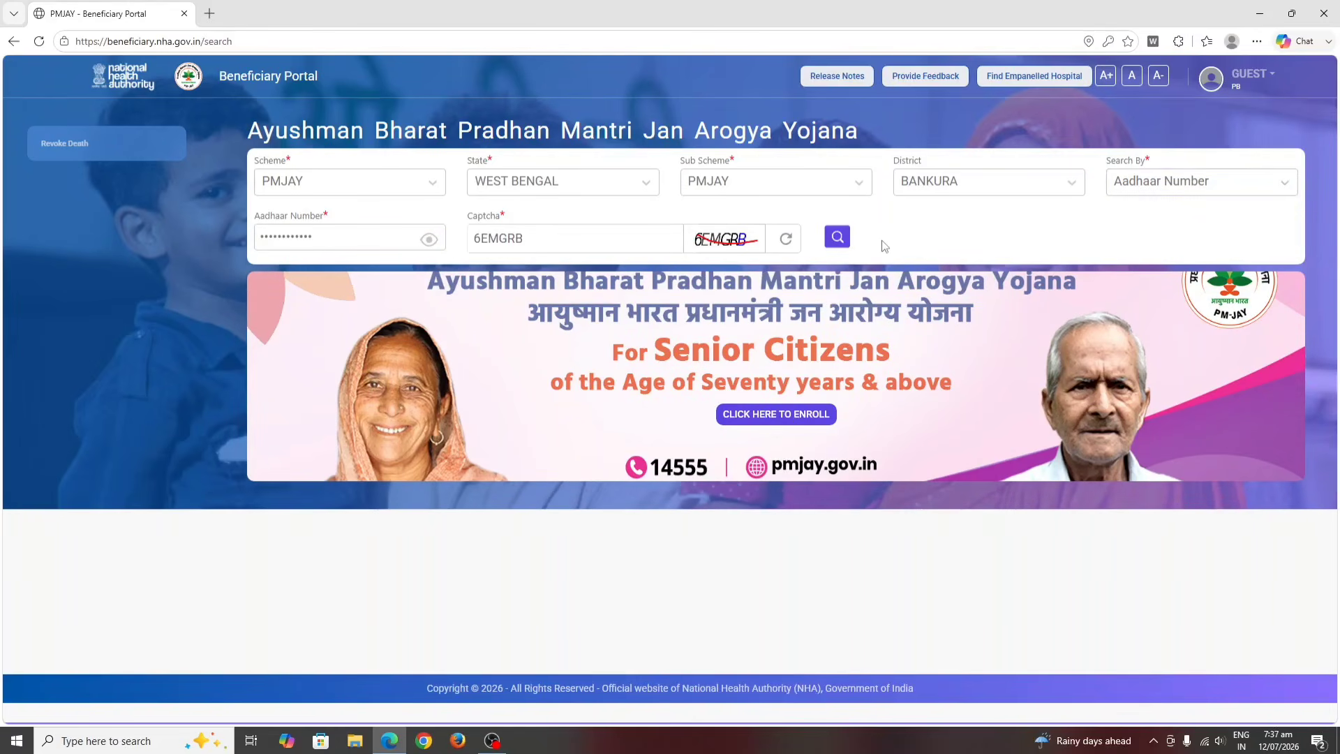
click(837, 239)
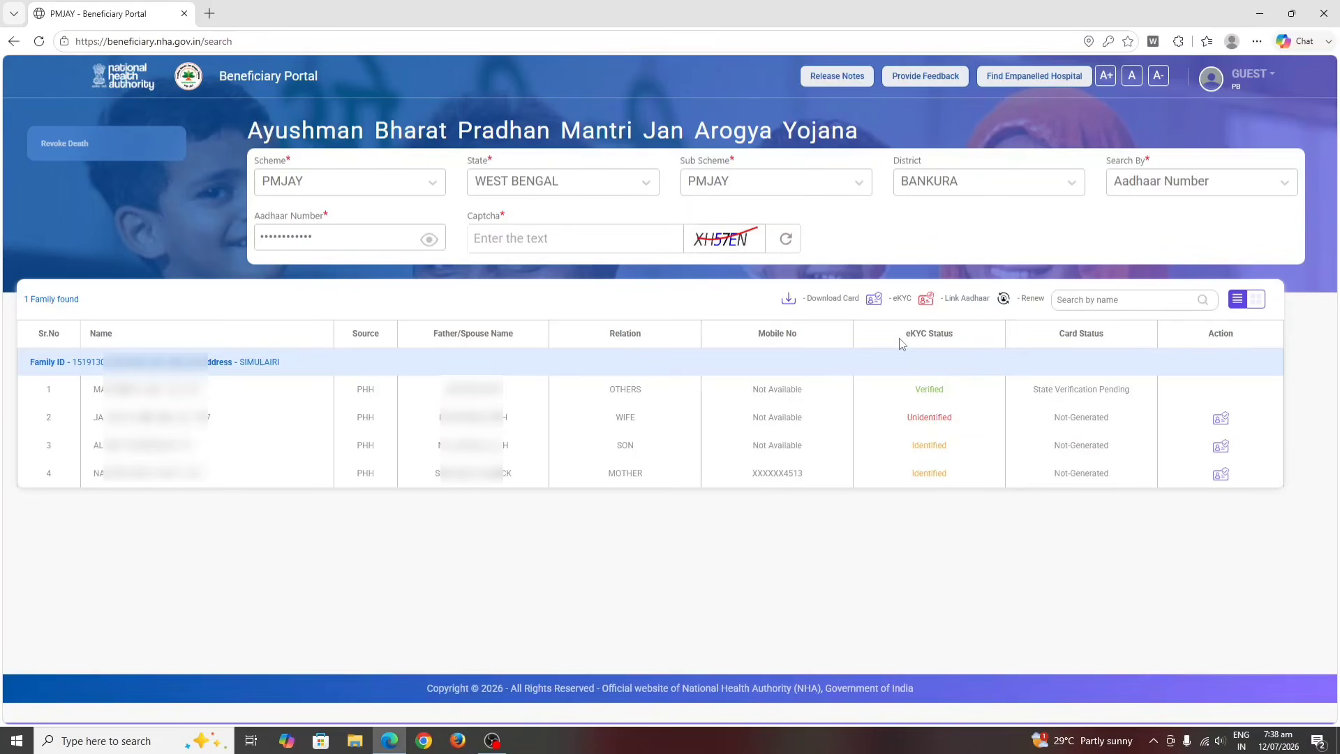
drag(899, 339, 961, 340)
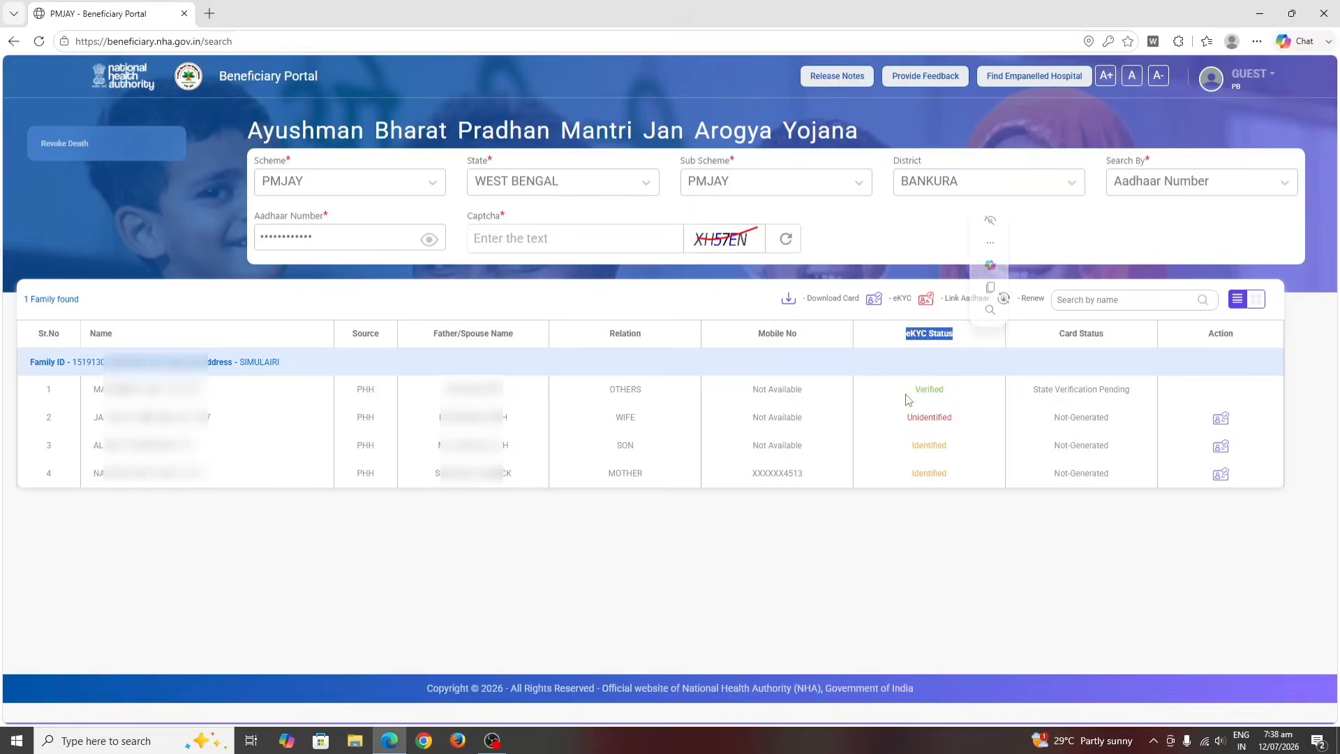
drag(907, 395, 1132, 402)
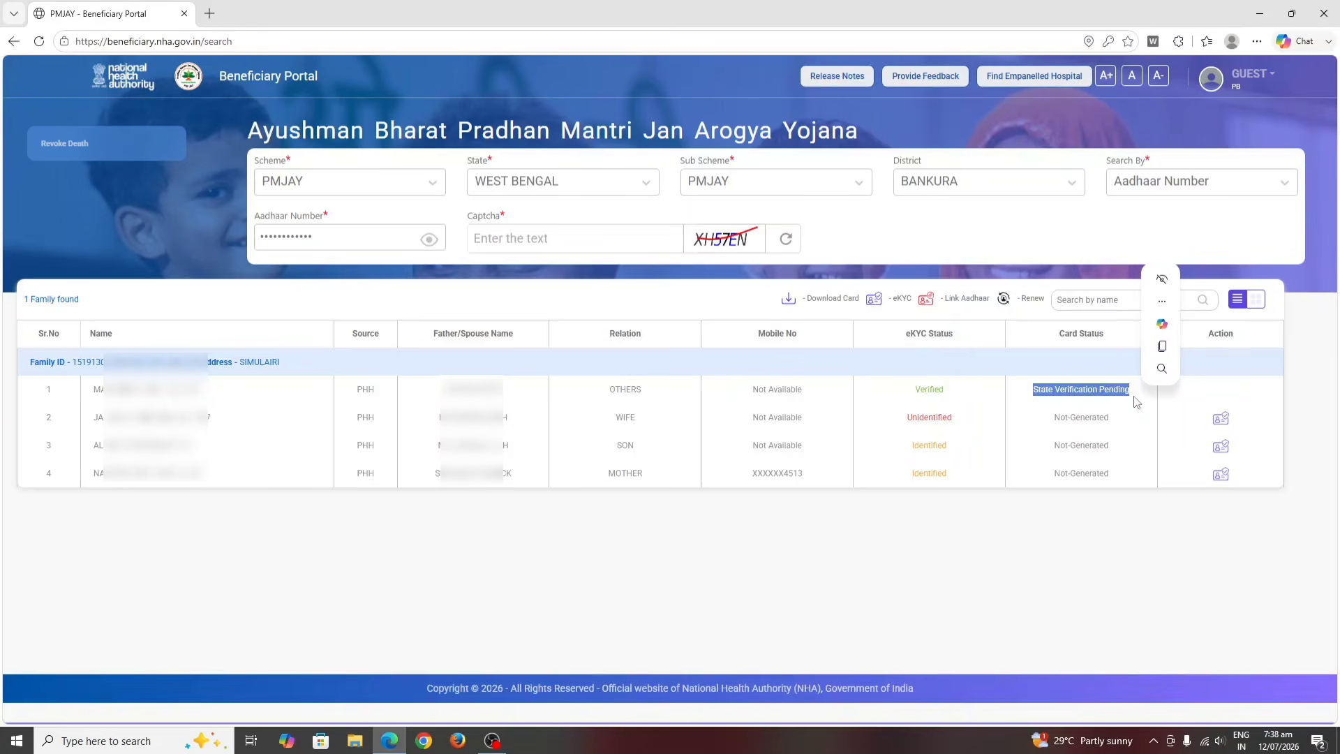
drag(899, 425, 967, 434)
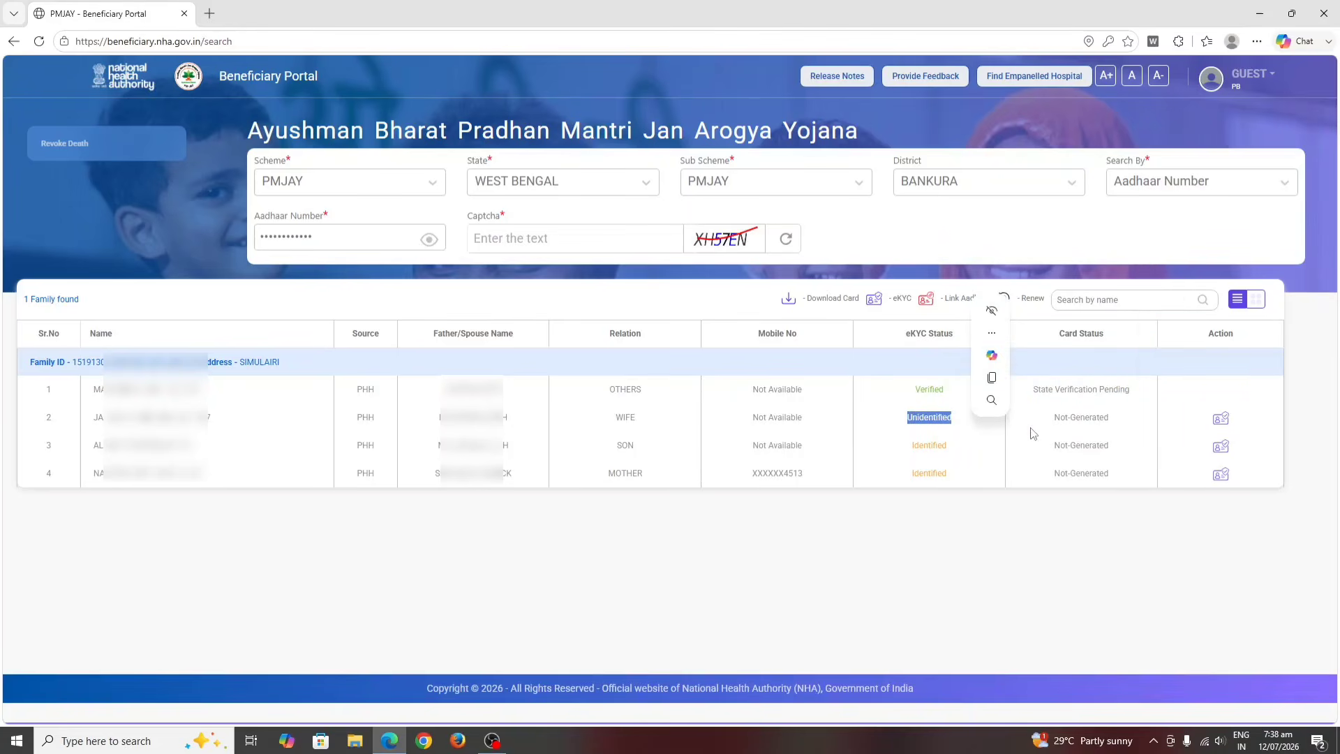
click(1223, 421)
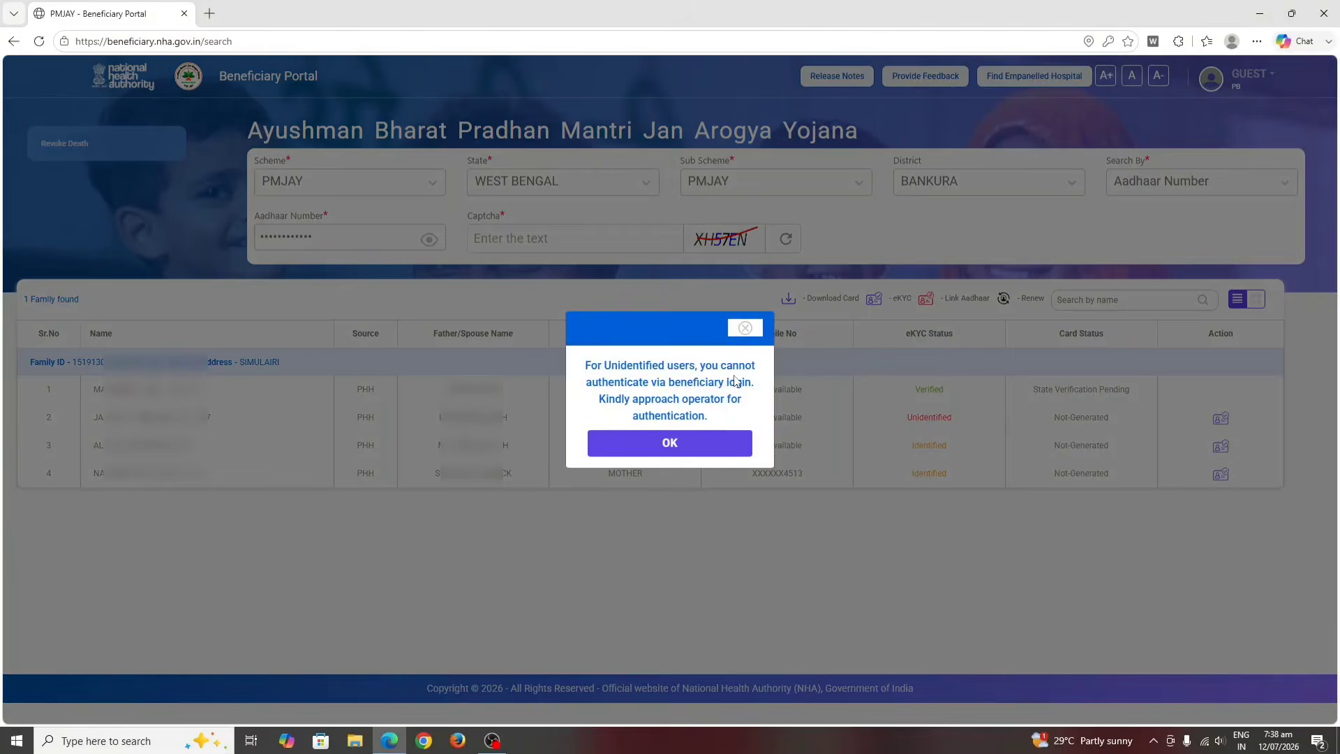
click(745, 328)
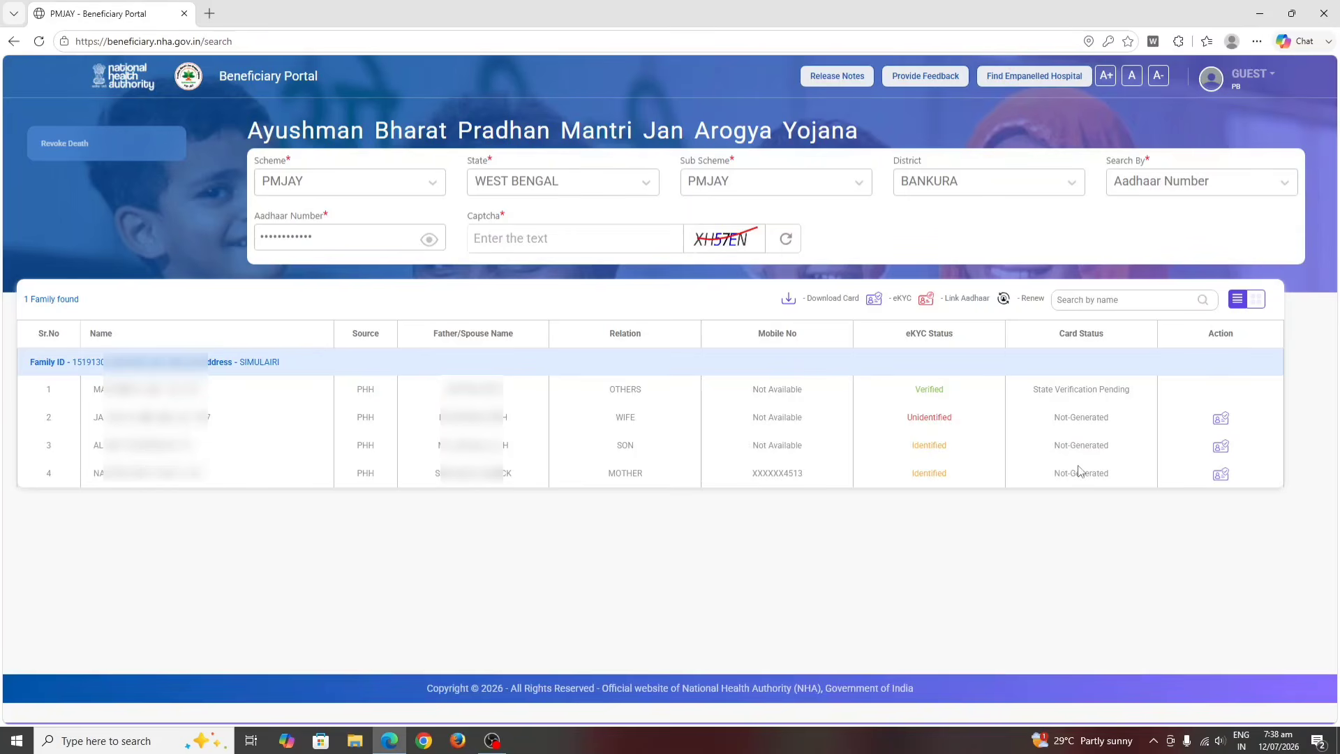
drag(908, 454, 955, 457)
Step: Start eKYC for the son, verify his Aadhaar, and consent to ABHA linking and Aadhaar eKYC
click(1221, 448)
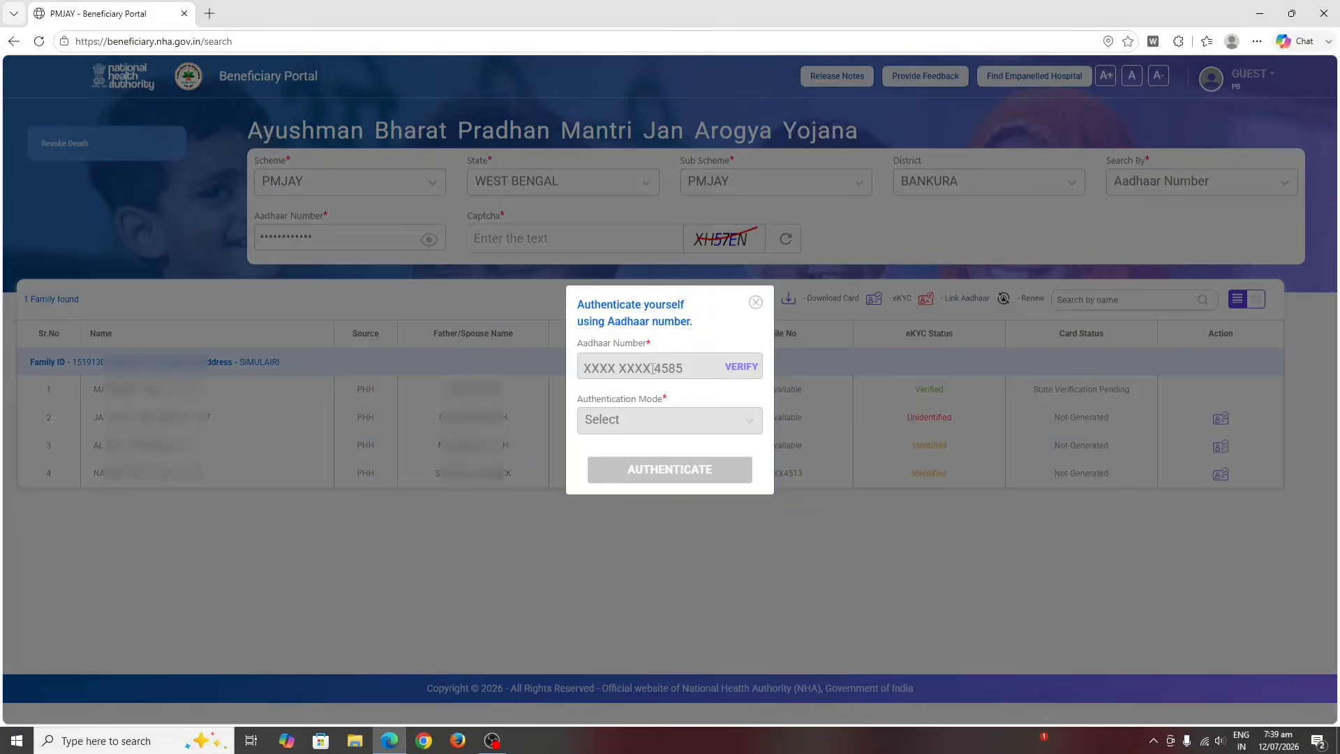
click(744, 369)
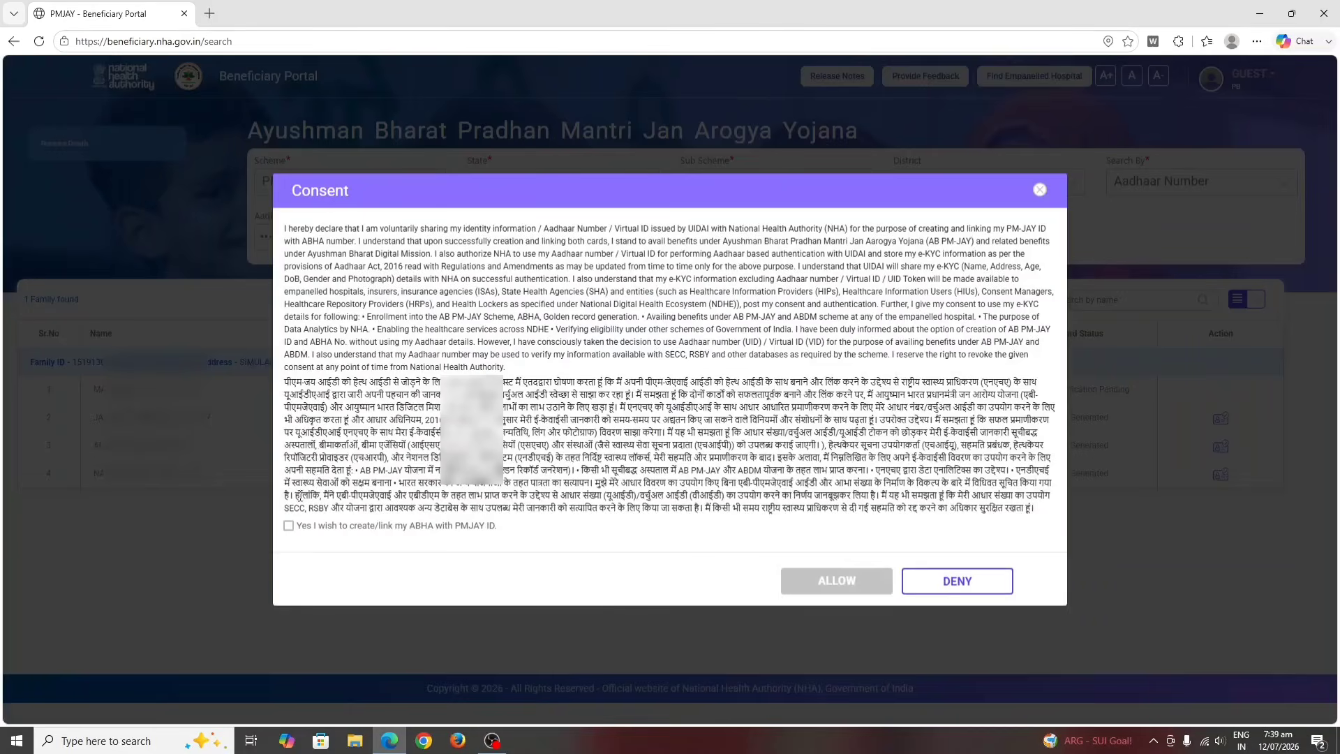
click(290, 527)
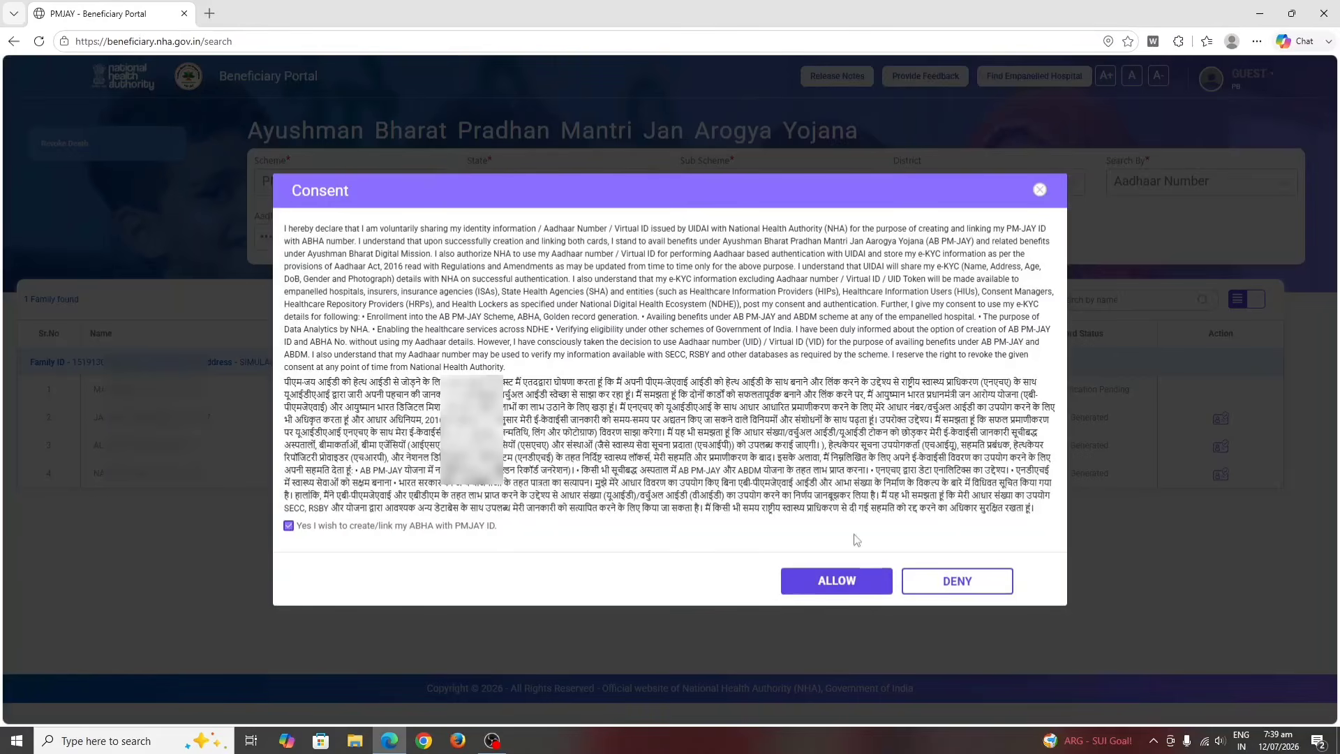
click(847, 581)
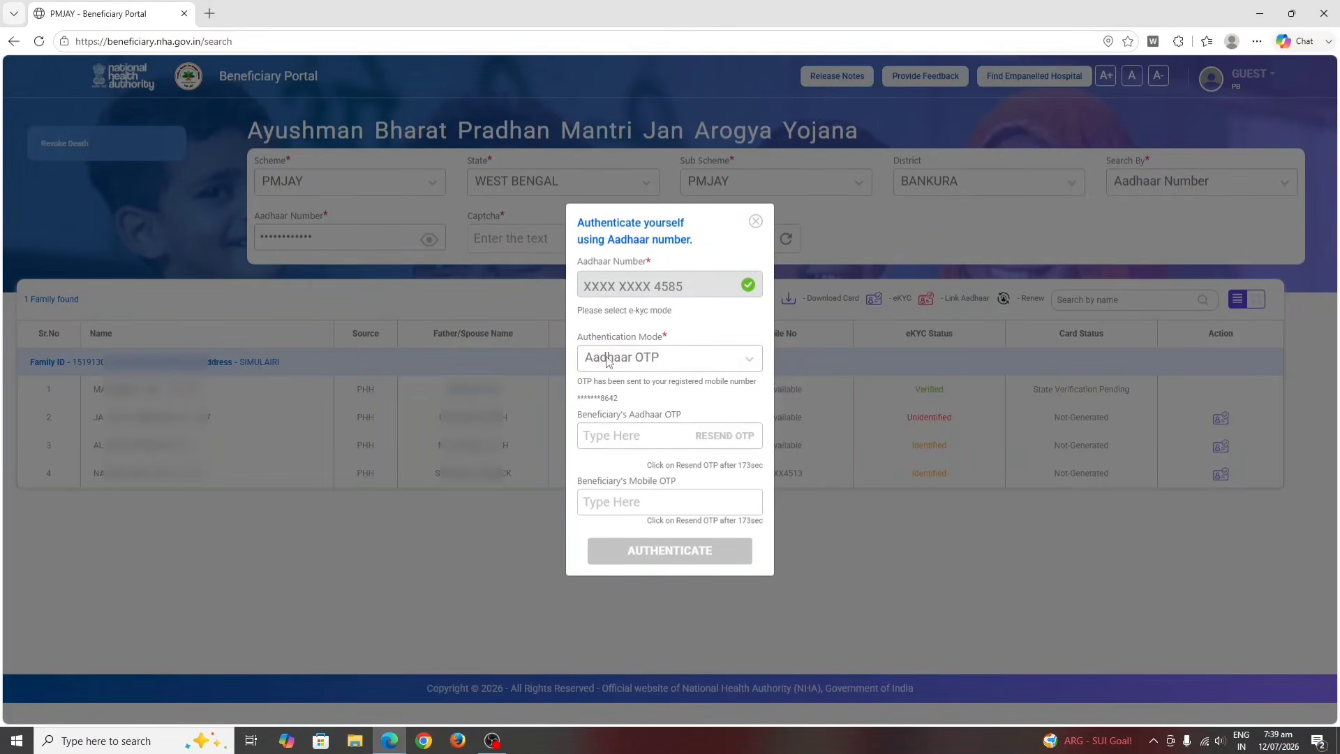
Step: Authenticate by Aadhaar OTP, entering both the mobile OTP and the Aadhaar OTP
click(665, 363)
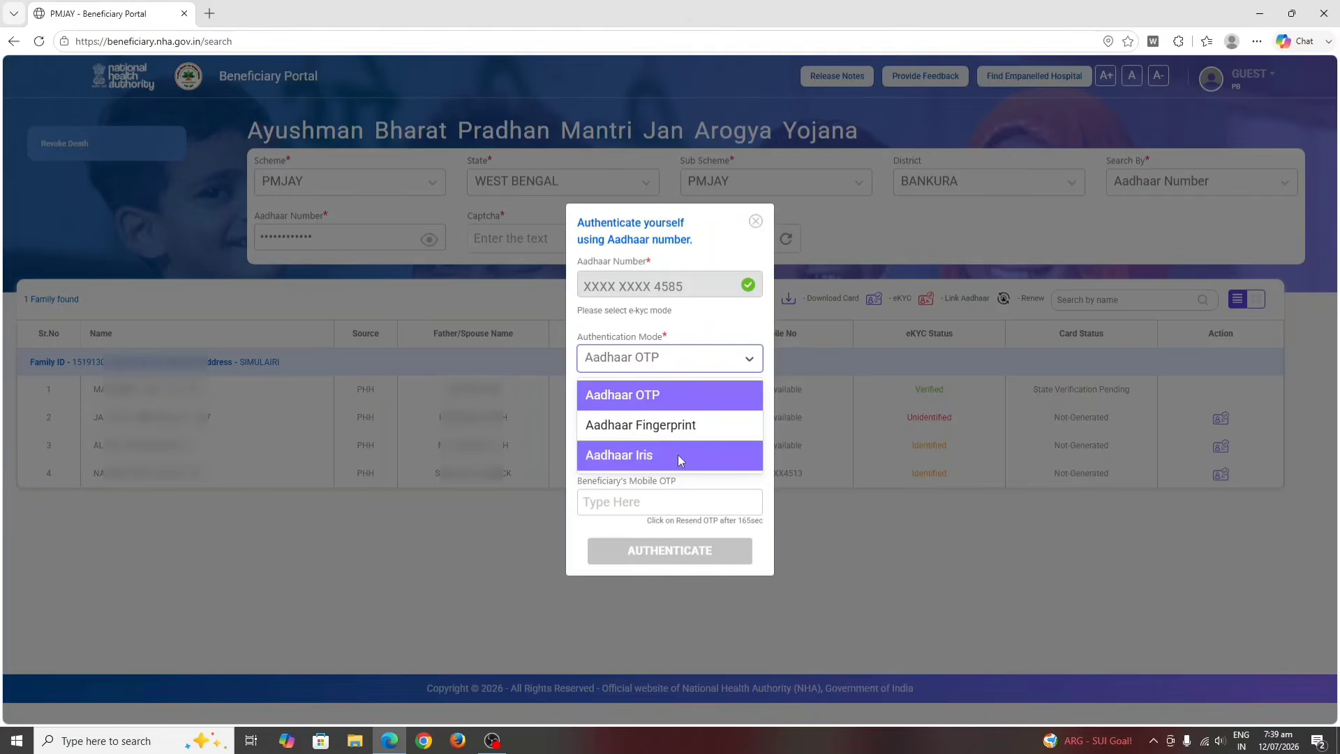
click(648, 403)
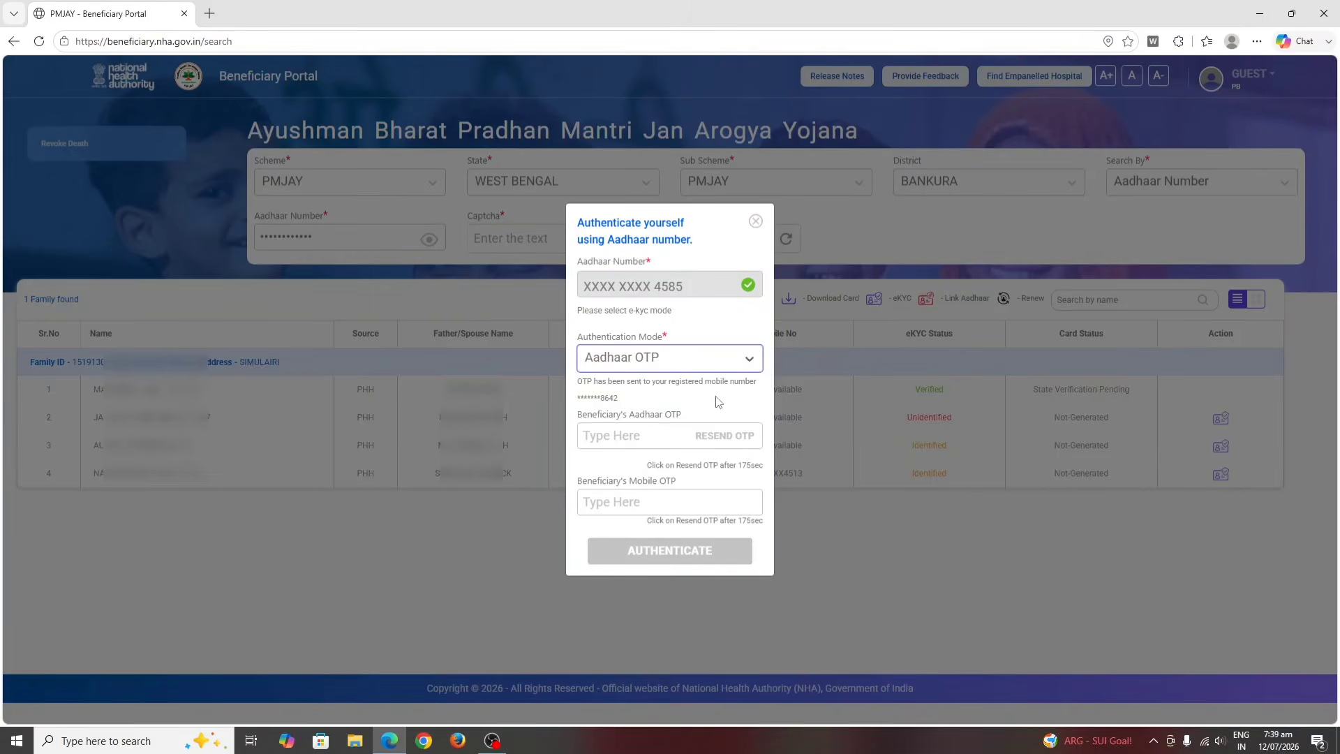
click(606, 432)
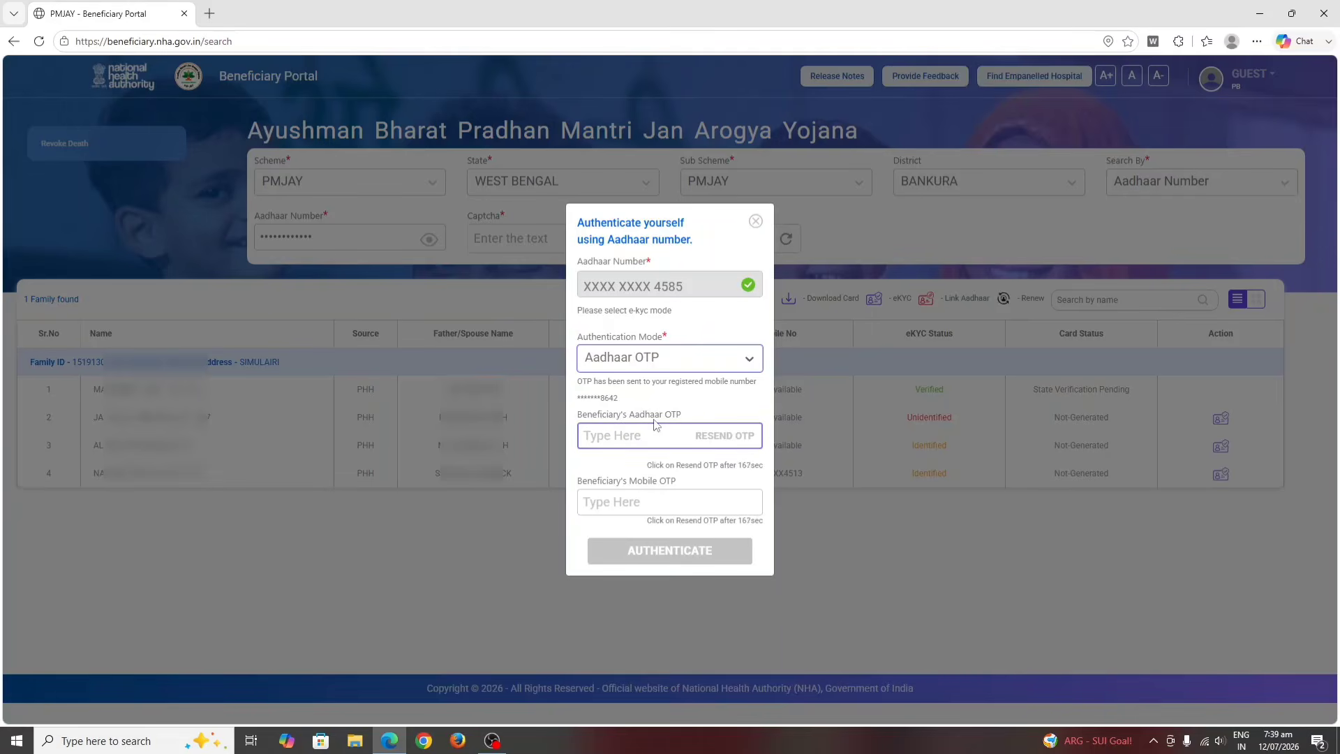
click(616, 494)
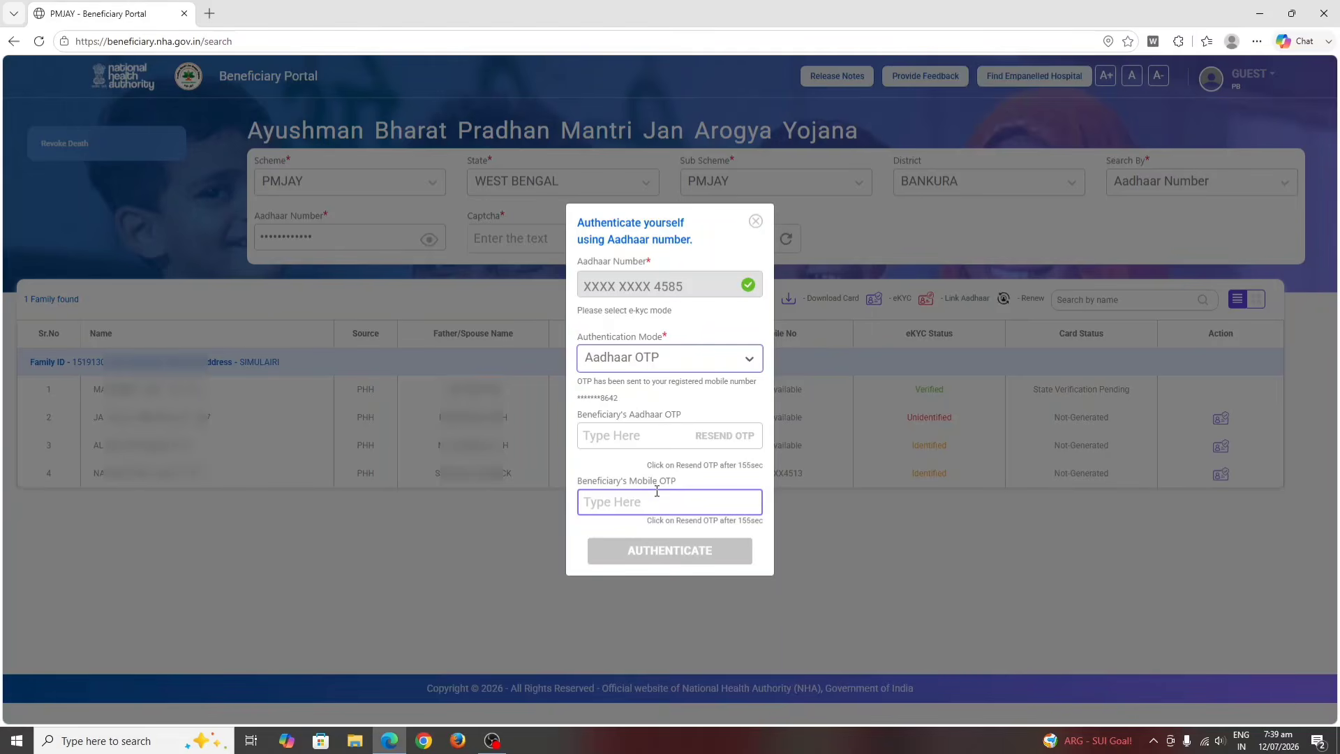
click(618, 501)
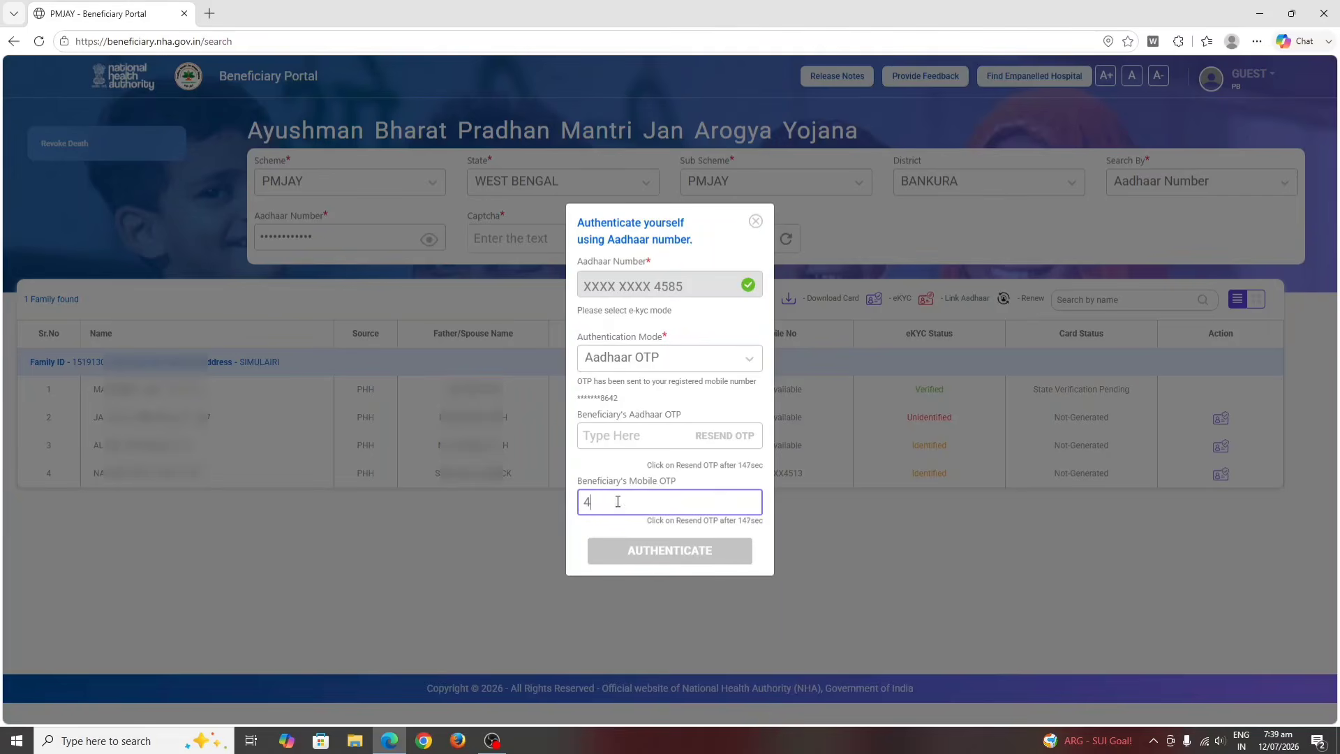
click(644, 448)
click(638, 442)
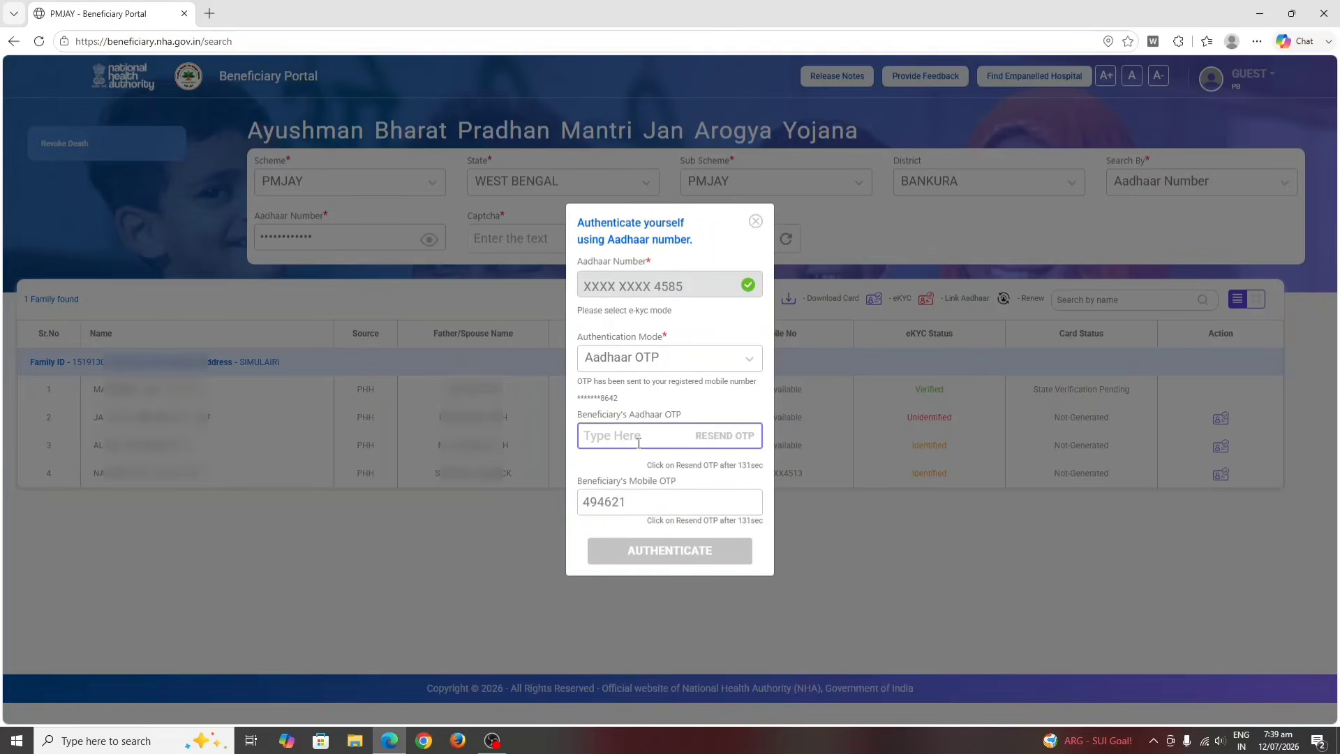
key(ctrl+v)
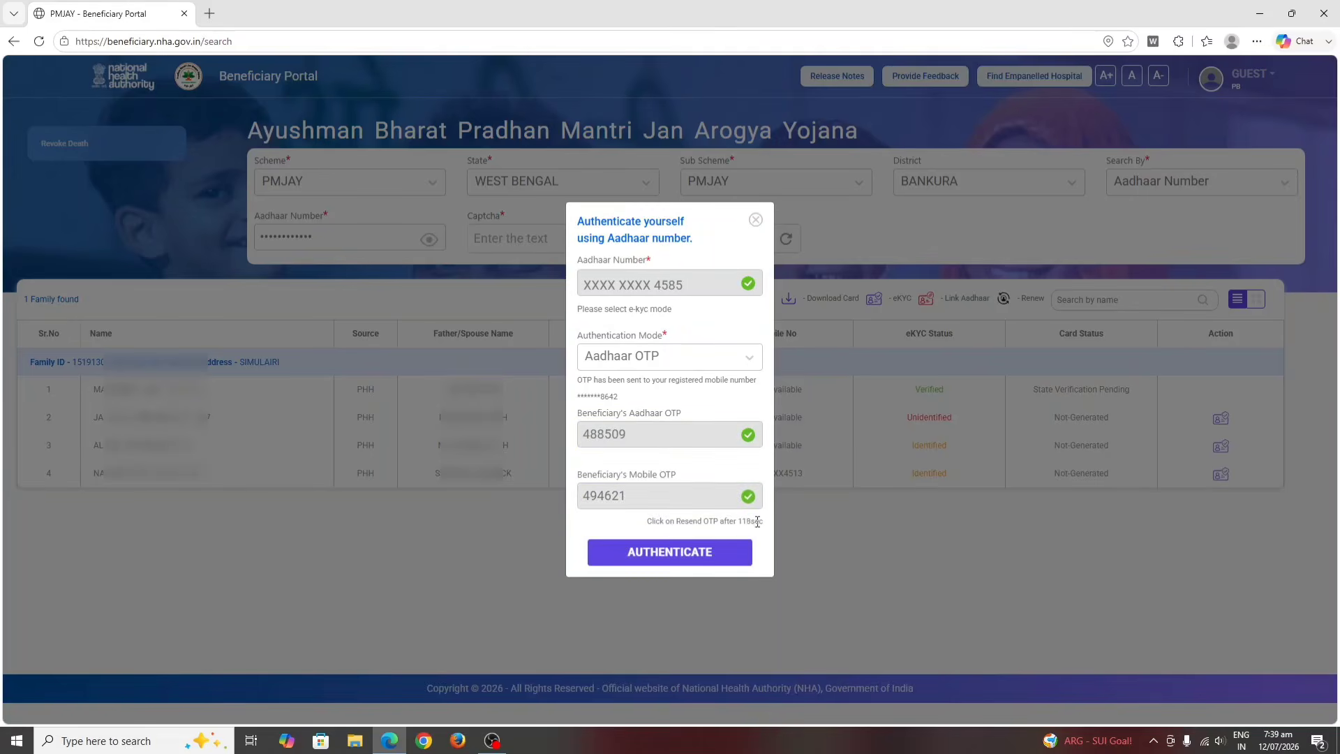
click(715, 555)
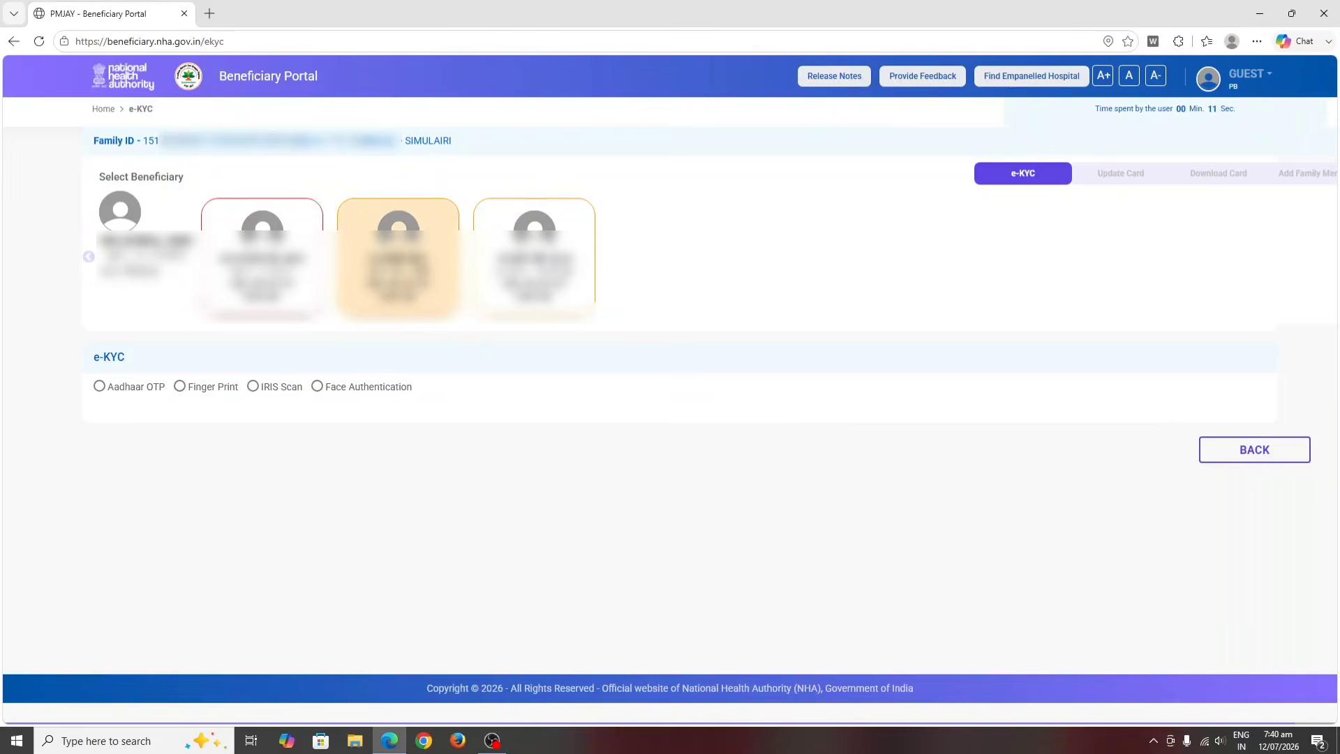
Step: Select the son, choose Aadhaar OTP e-KYC, verify his Aadhaar and allow ABHA creation and linking
click(398, 258)
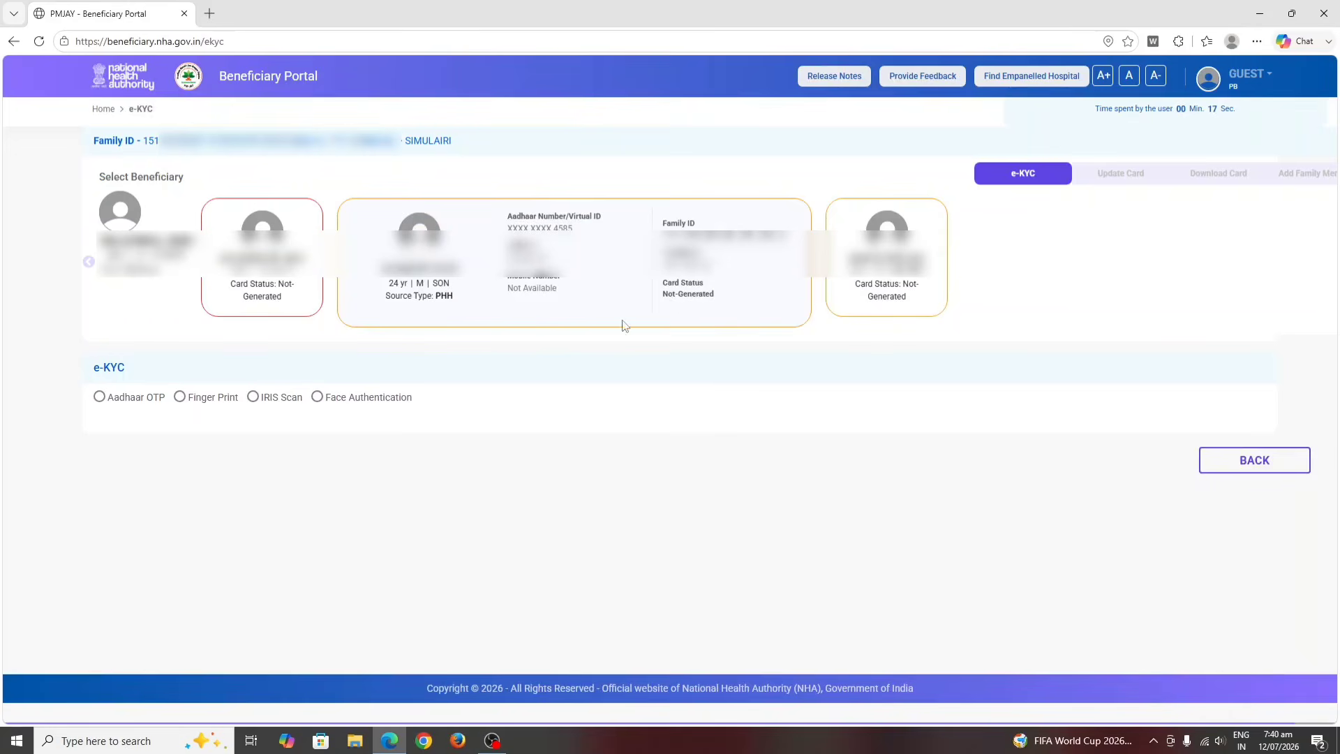
click(100, 397)
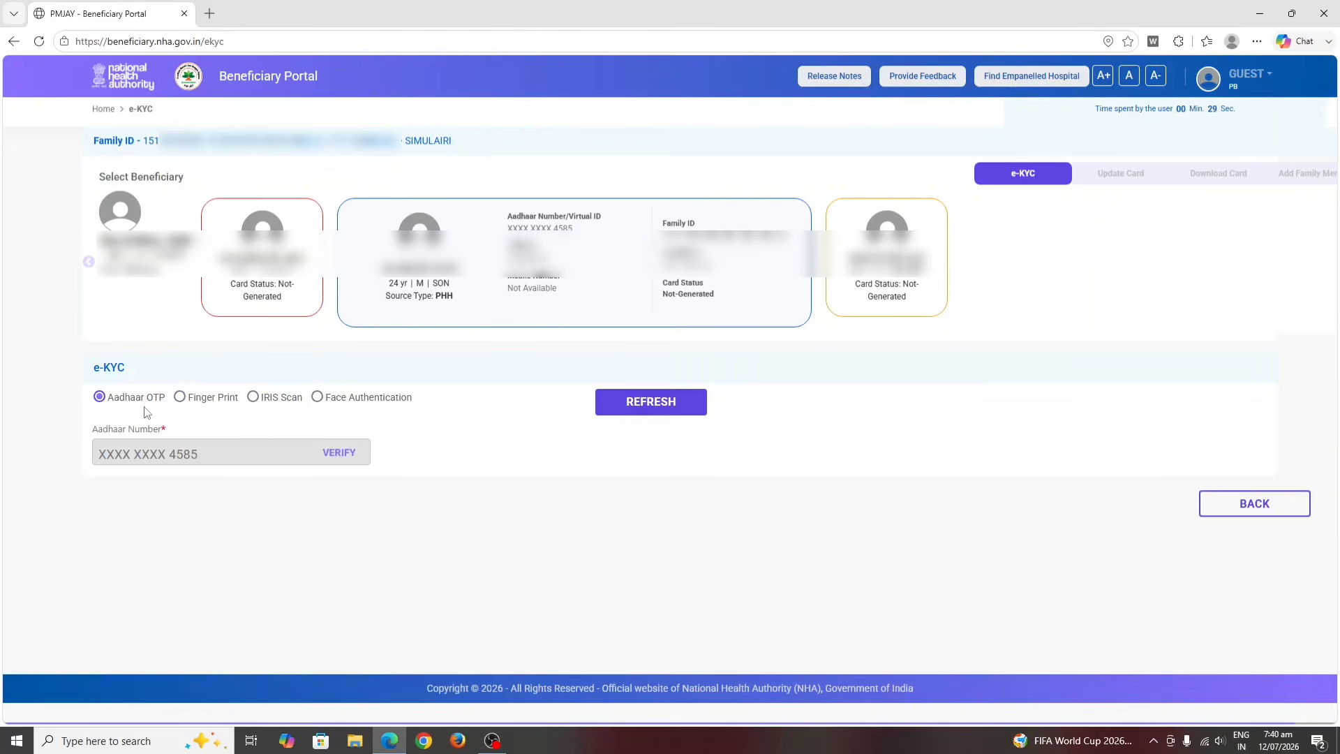
click(338, 455)
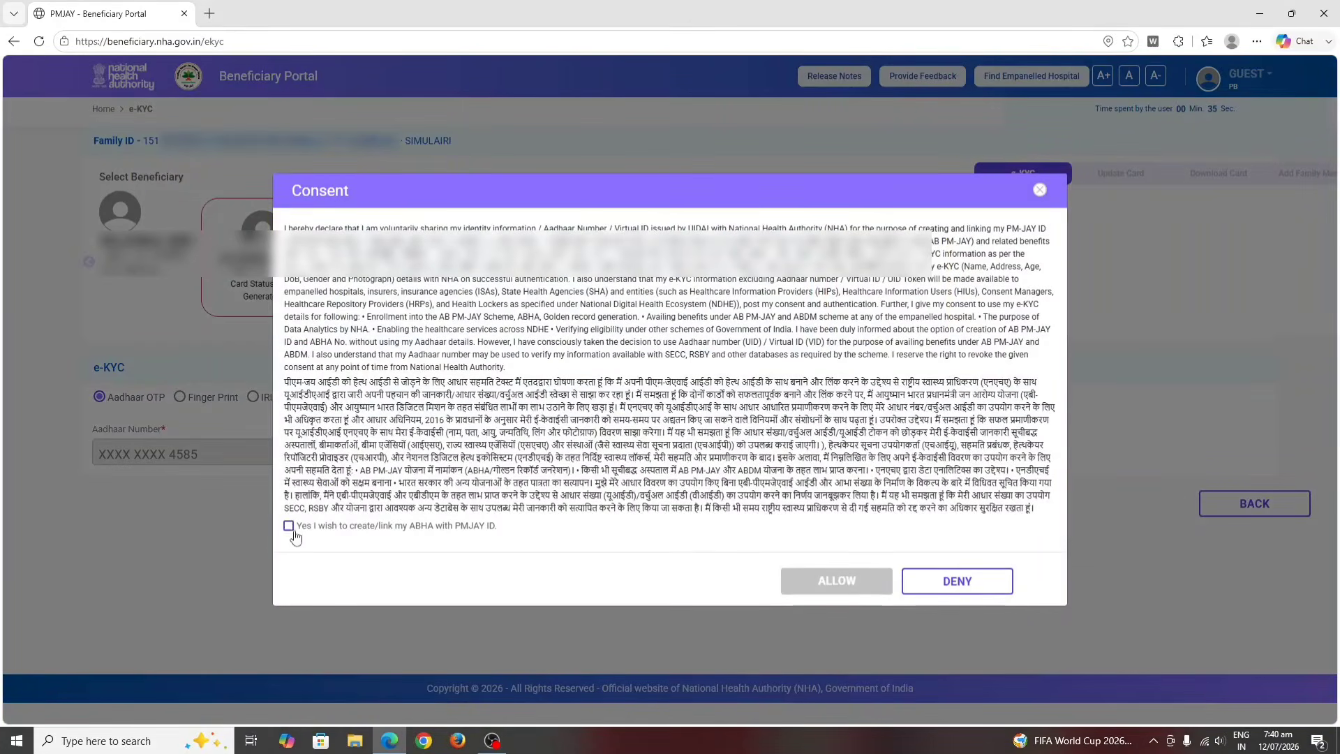
click(288, 526)
click(835, 591)
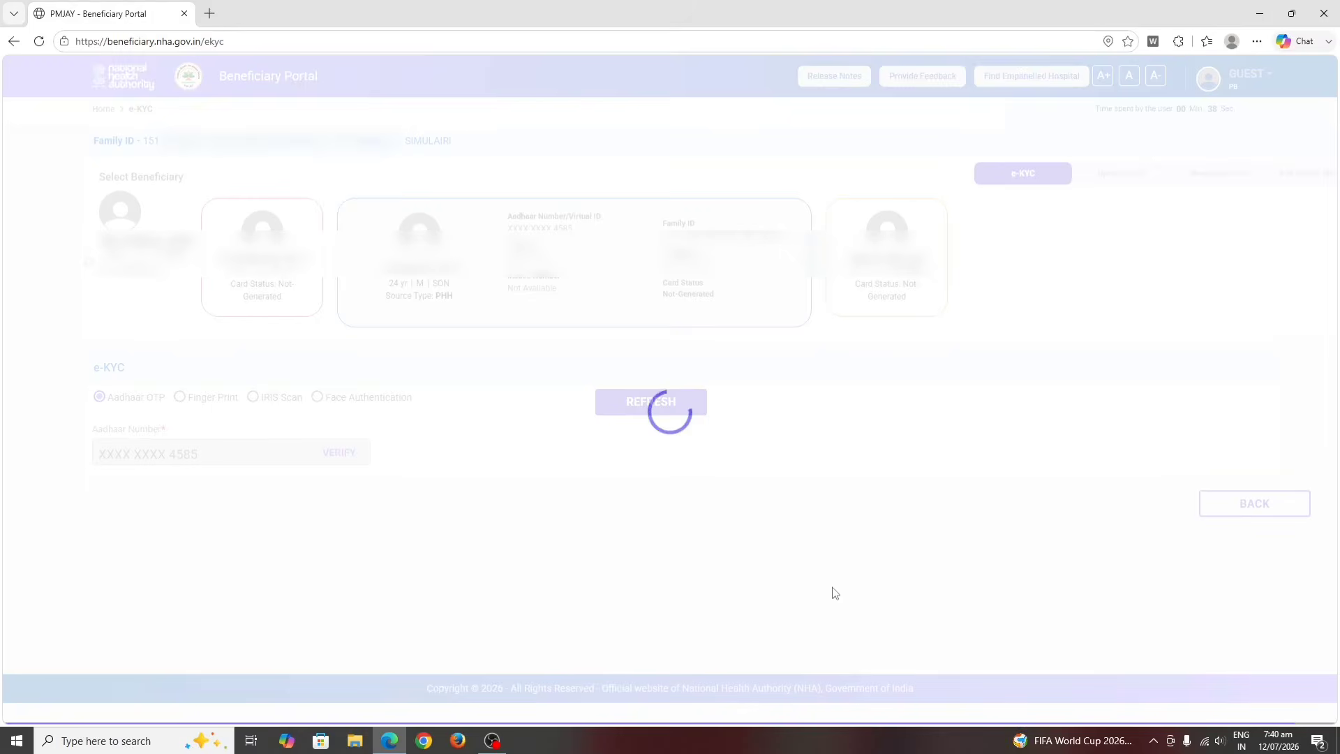
click(477, 451)
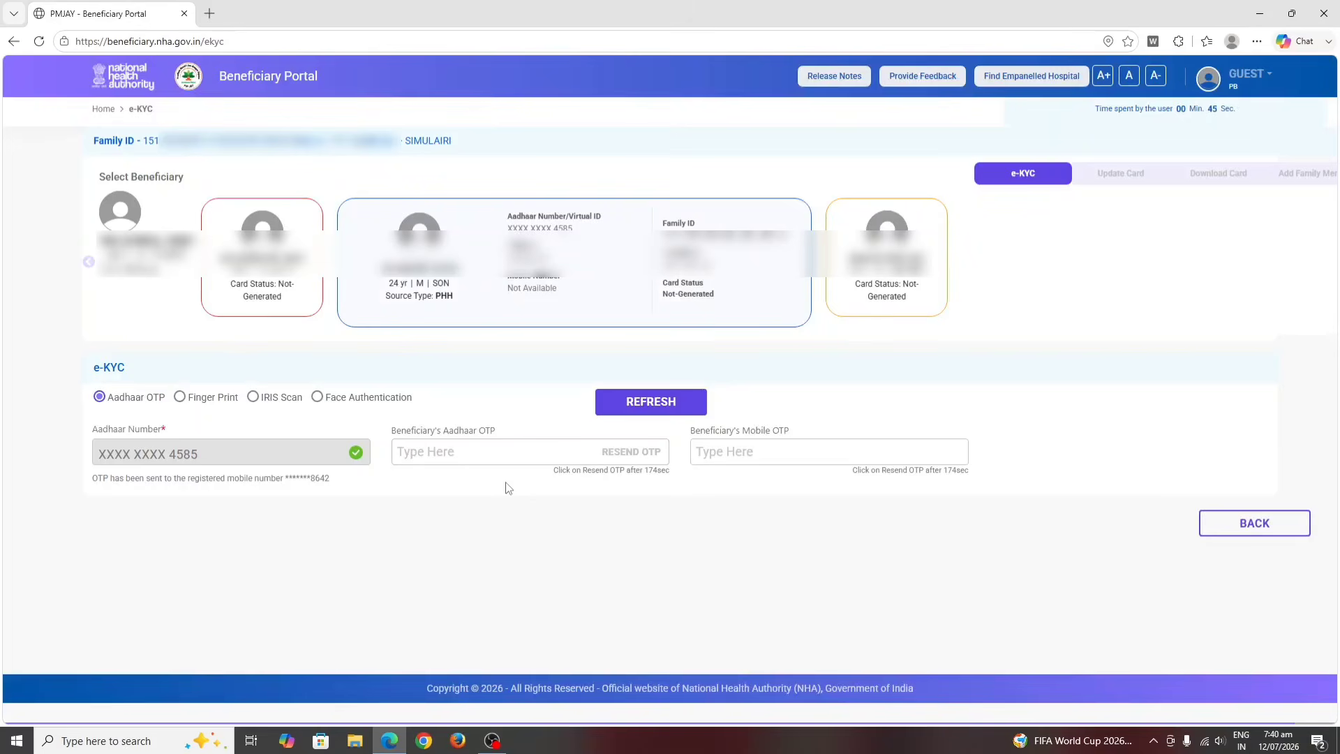
Step: Enter the son's mobile OTP and Aadhaar OTP to finish e-KYC
click(745, 458)
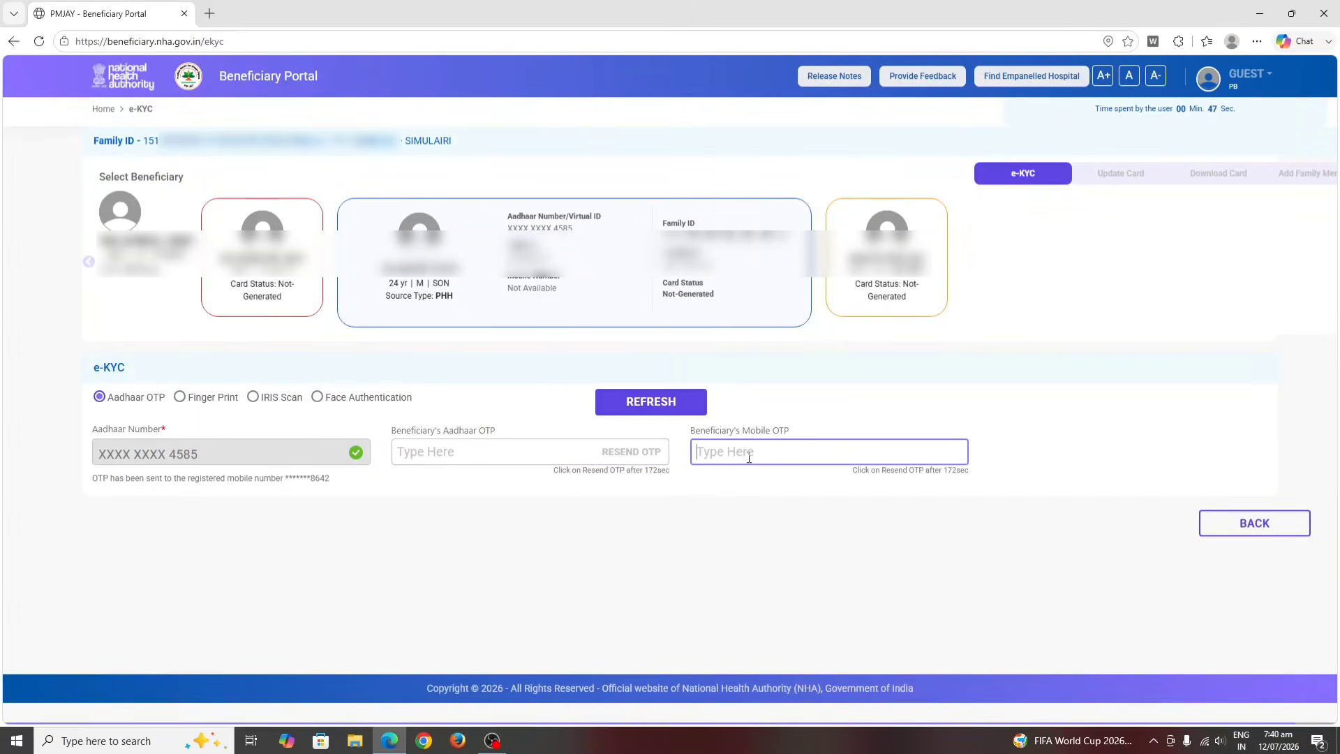
click(481, 452)
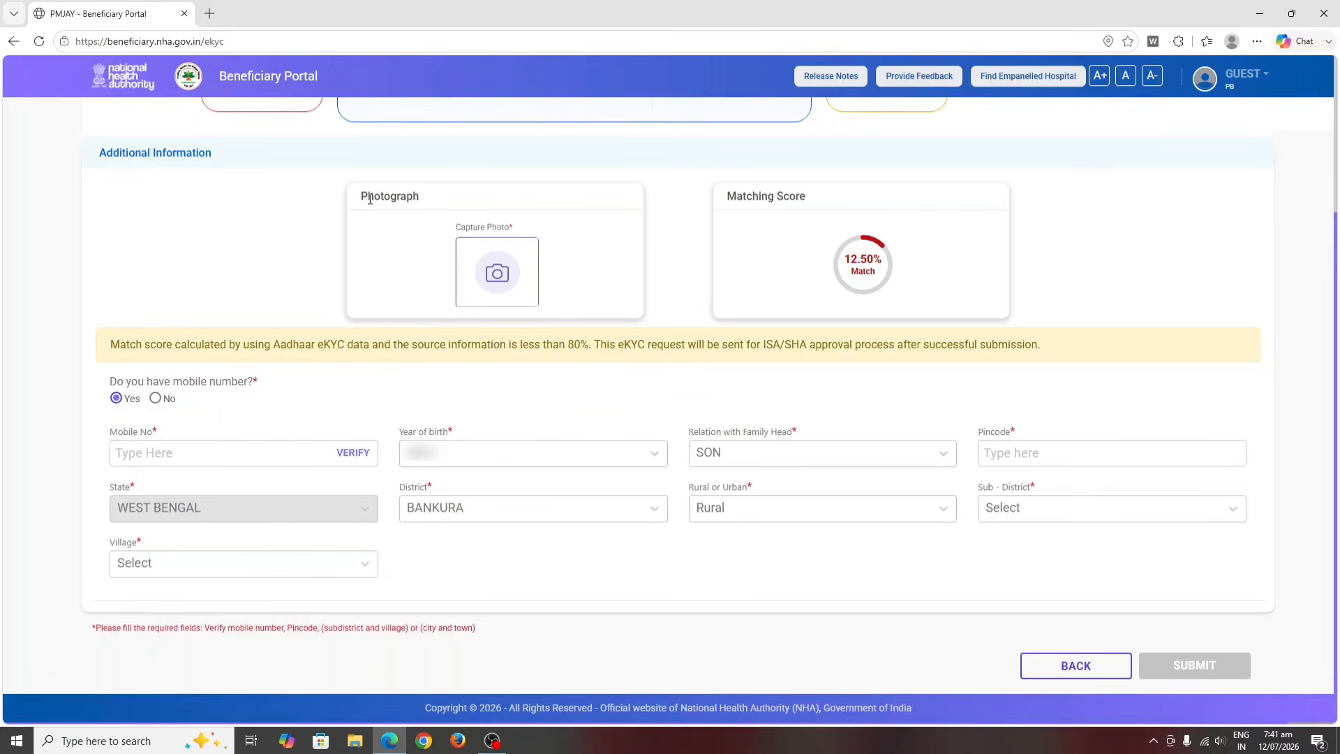
drag(361, 197, 419, 199)
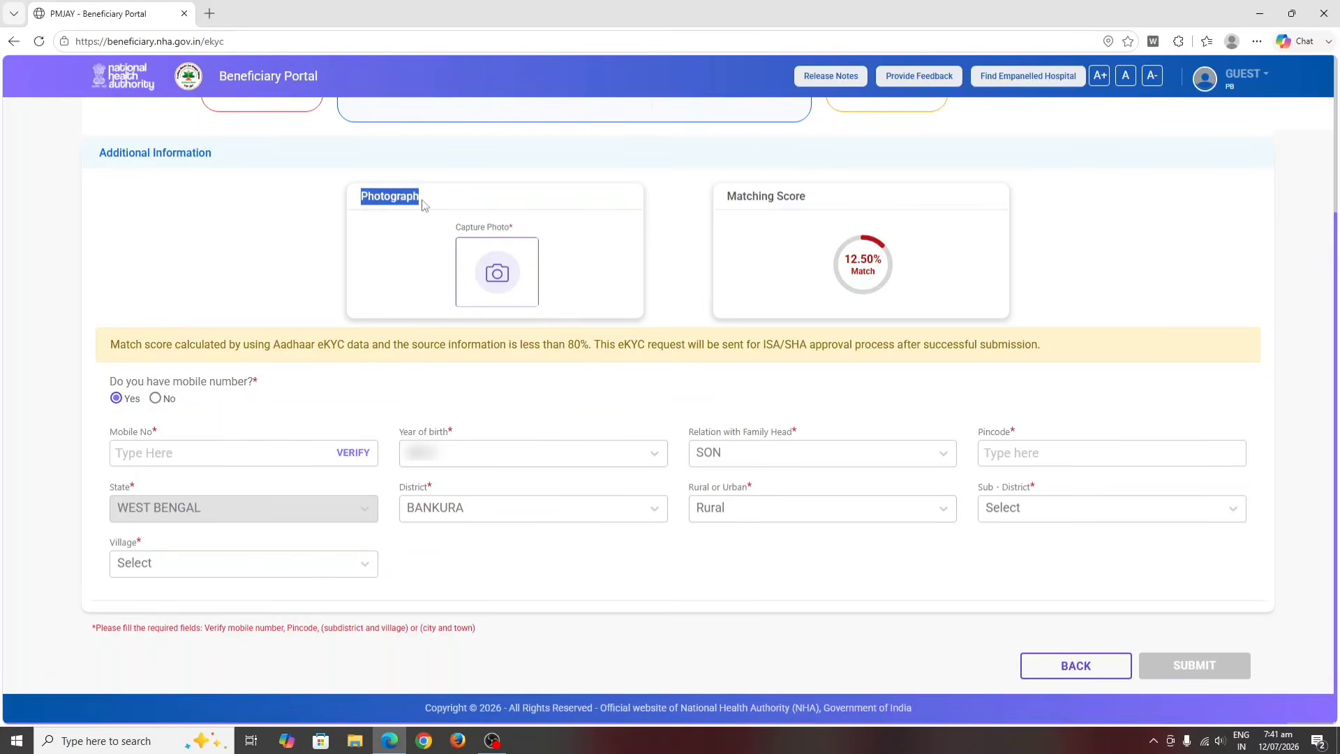
click(659, 219)
triple_click(810, 207)
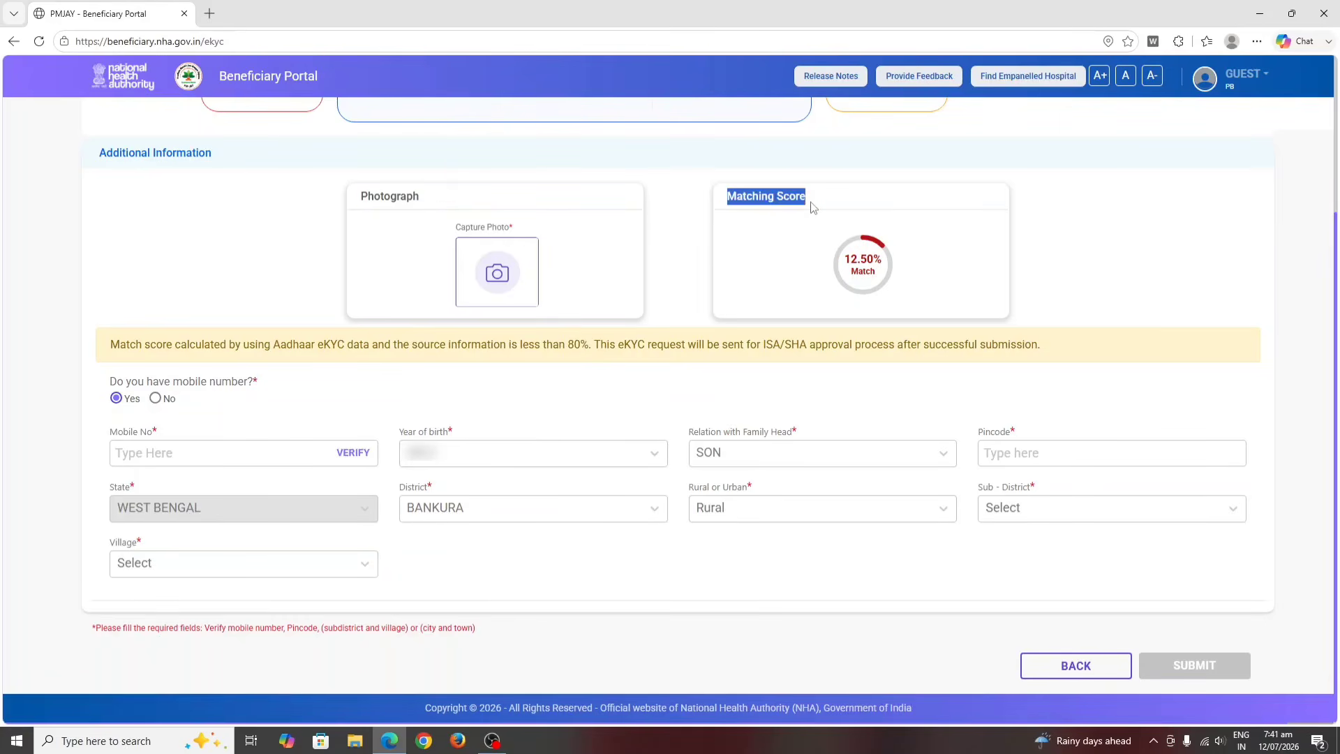
click(1051, 281)
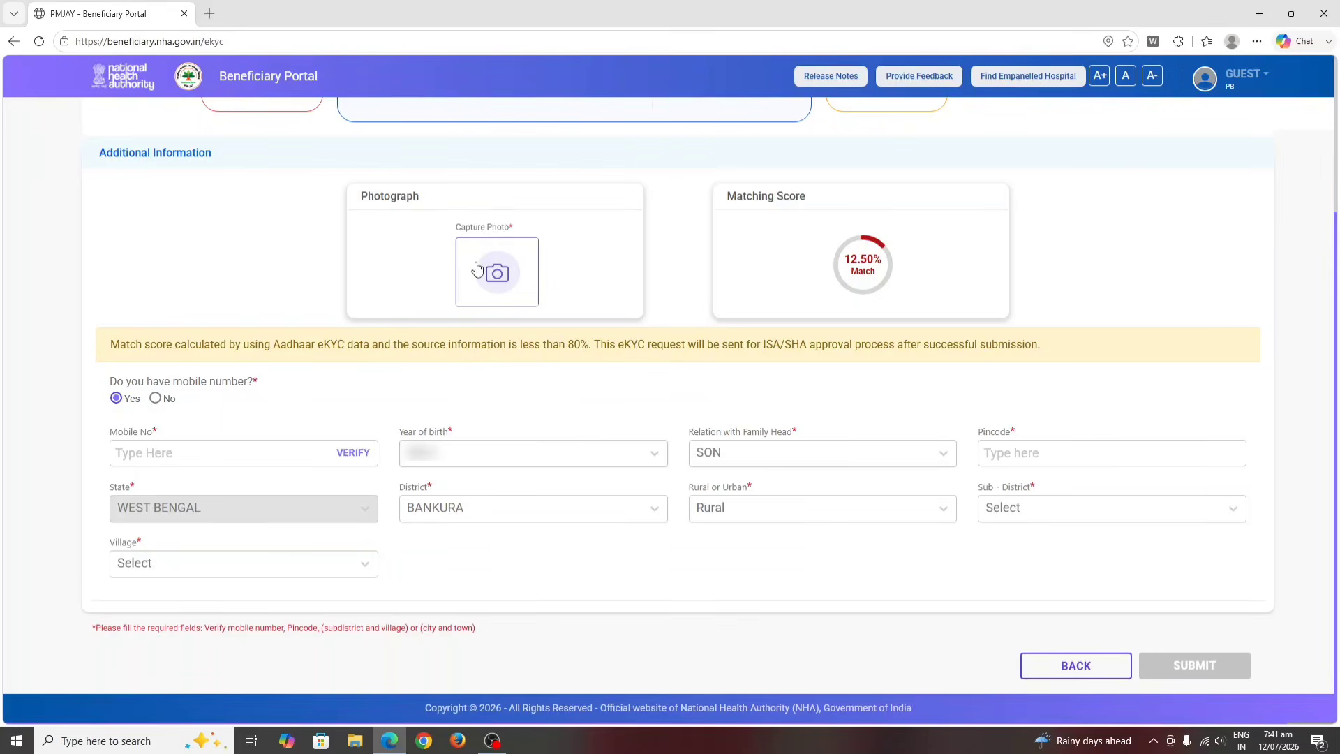
mouse_move(479, 267)
drag(726, 197, 816, 209)
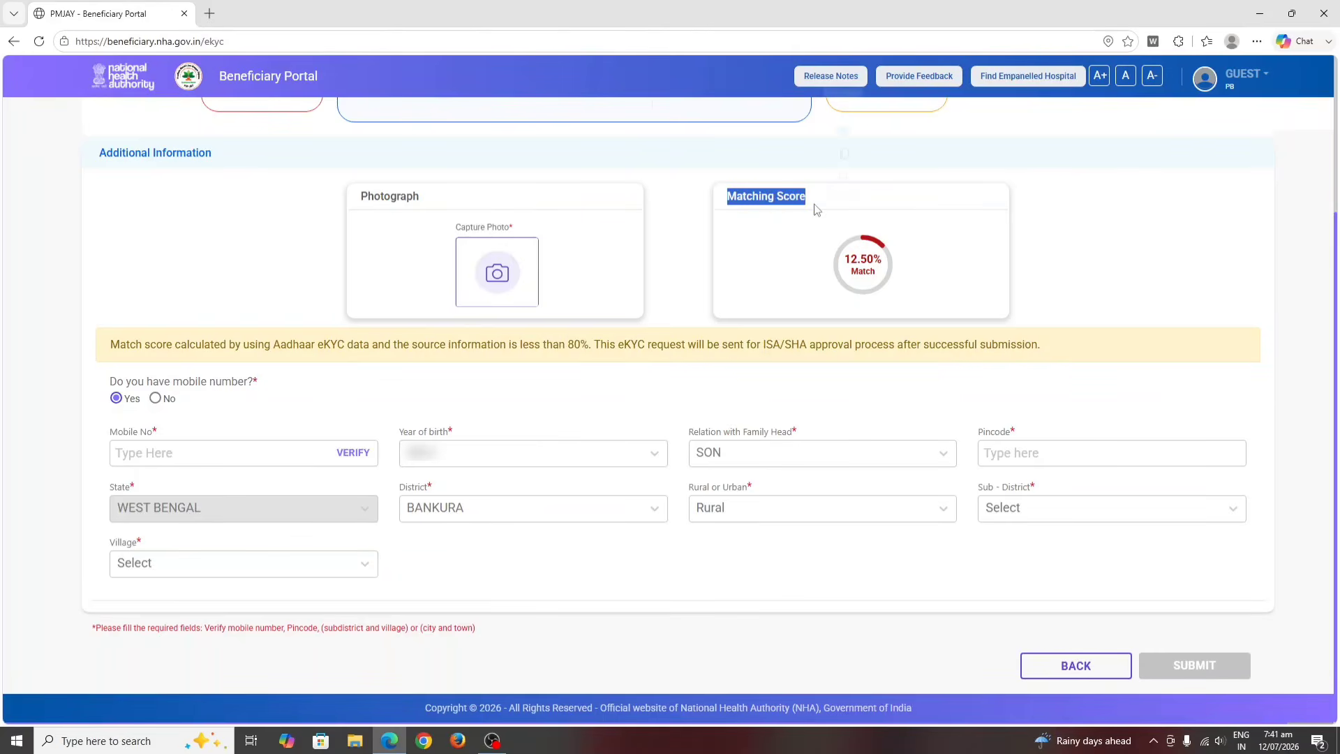
click(941, 213)
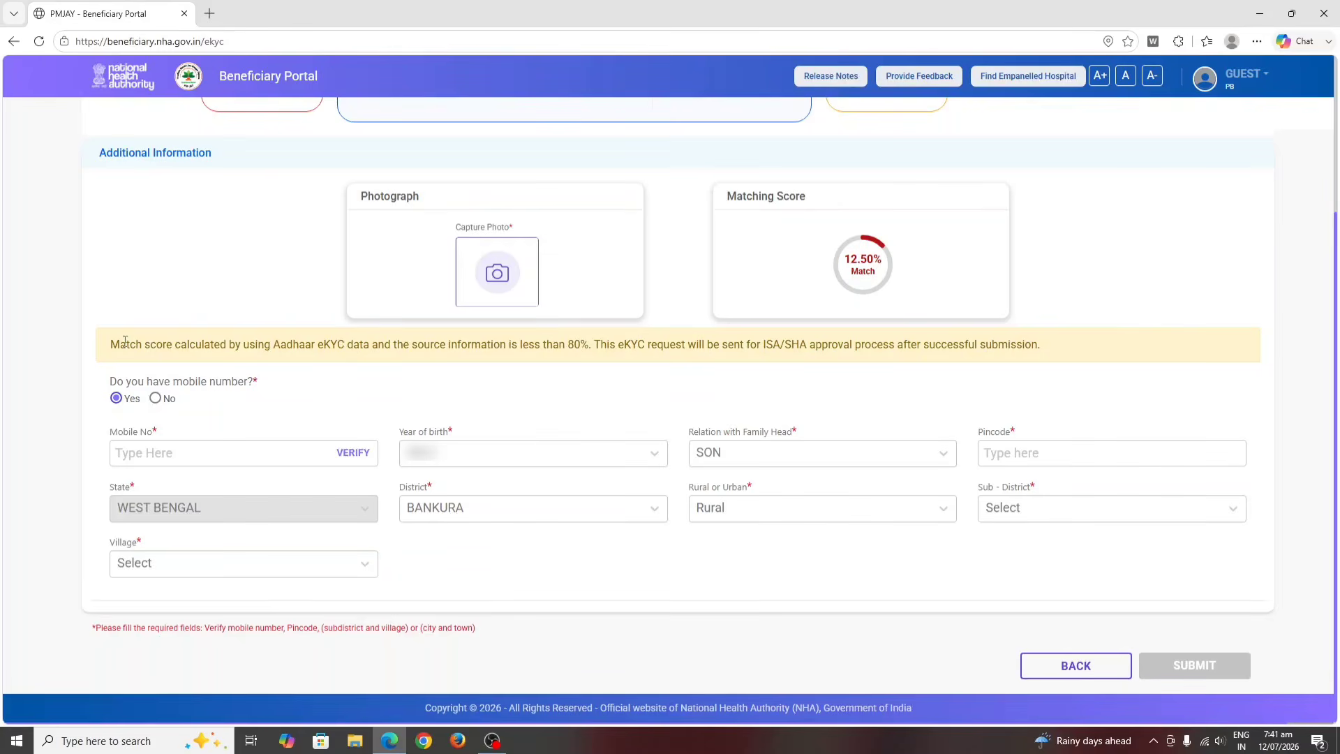
drag(112, 345, 1047, 351)
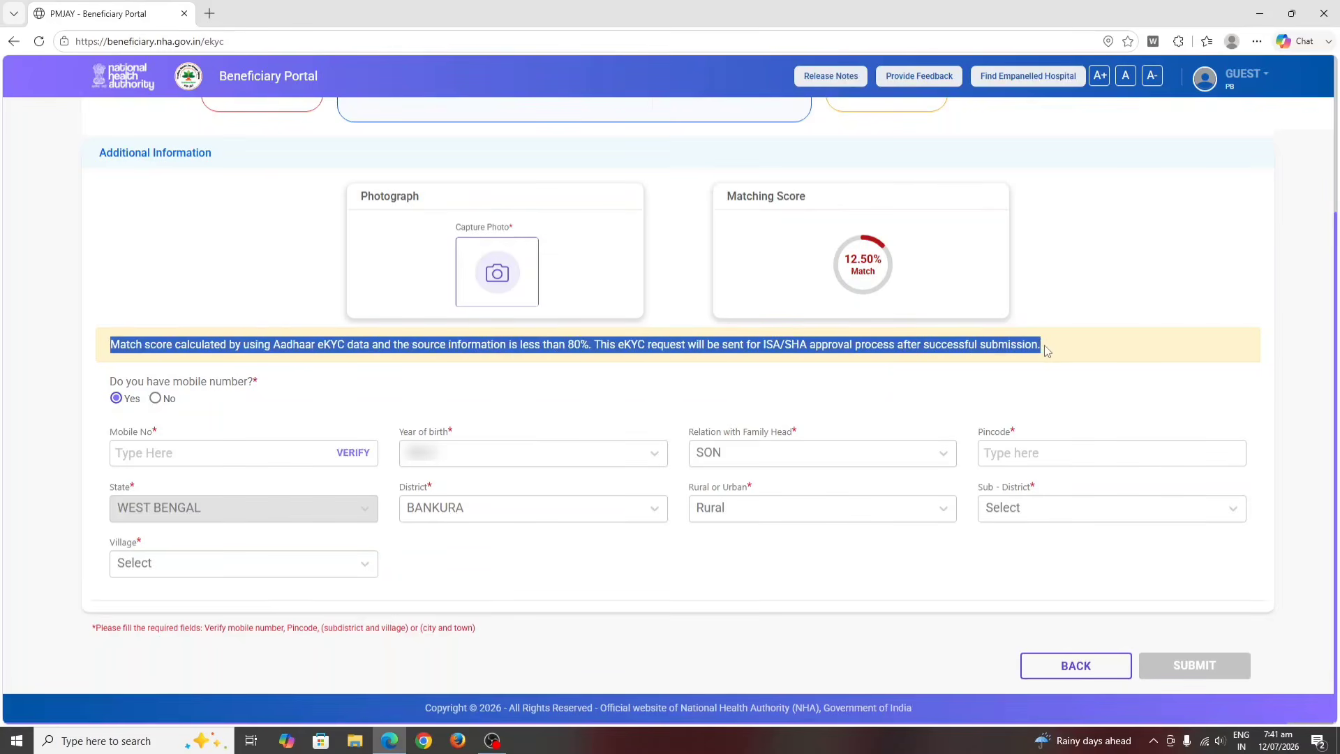
click(126, 360)
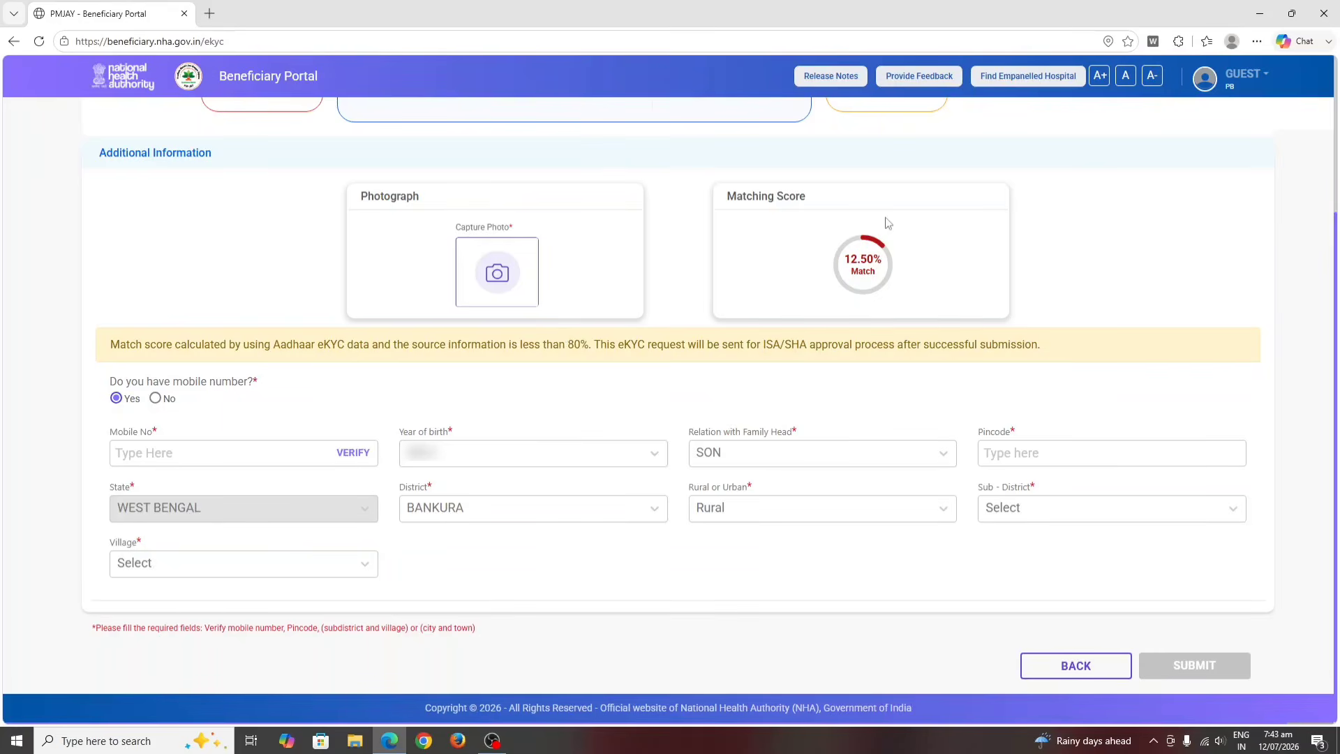
drag(726, 196, 817, 214)
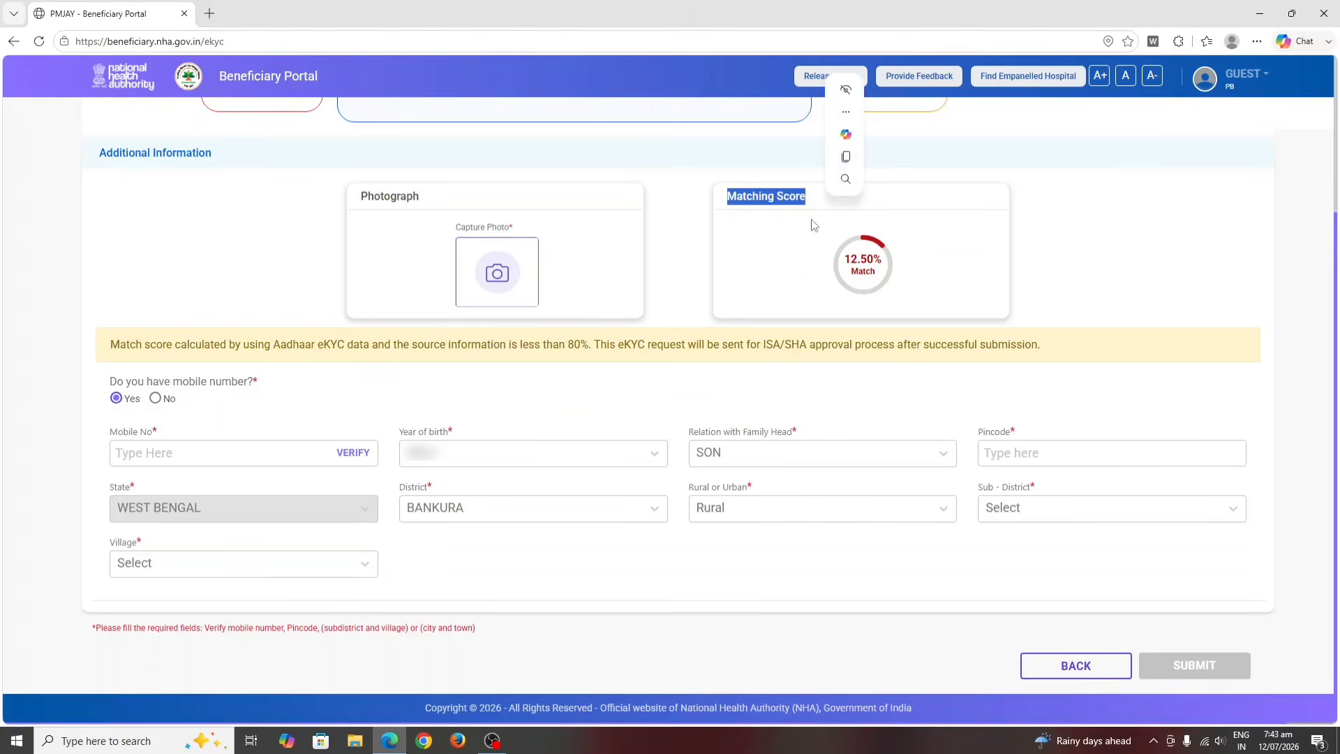
click(816, 222)
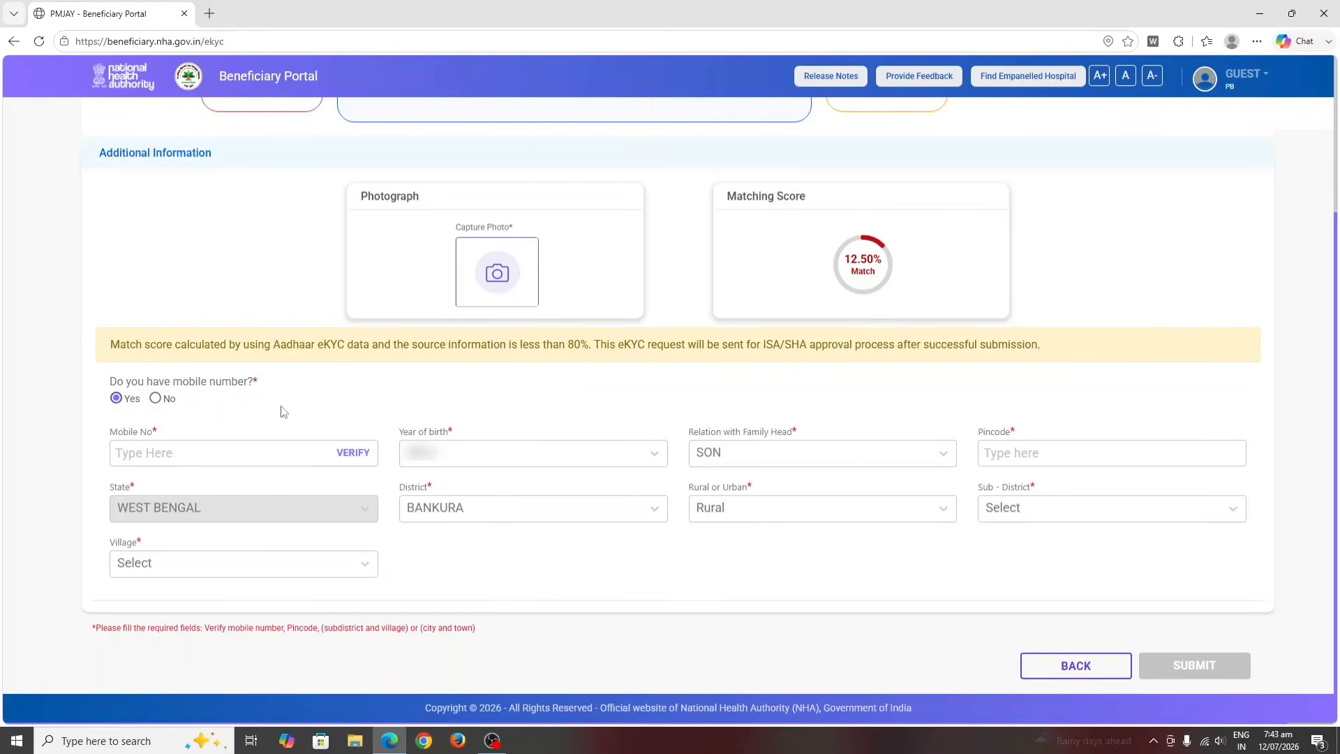
Step: Paste the member's mobile number into Mobile No and send a verification OTP to it
click(263, 452)
key(ctrl+v)
click(770, 312)
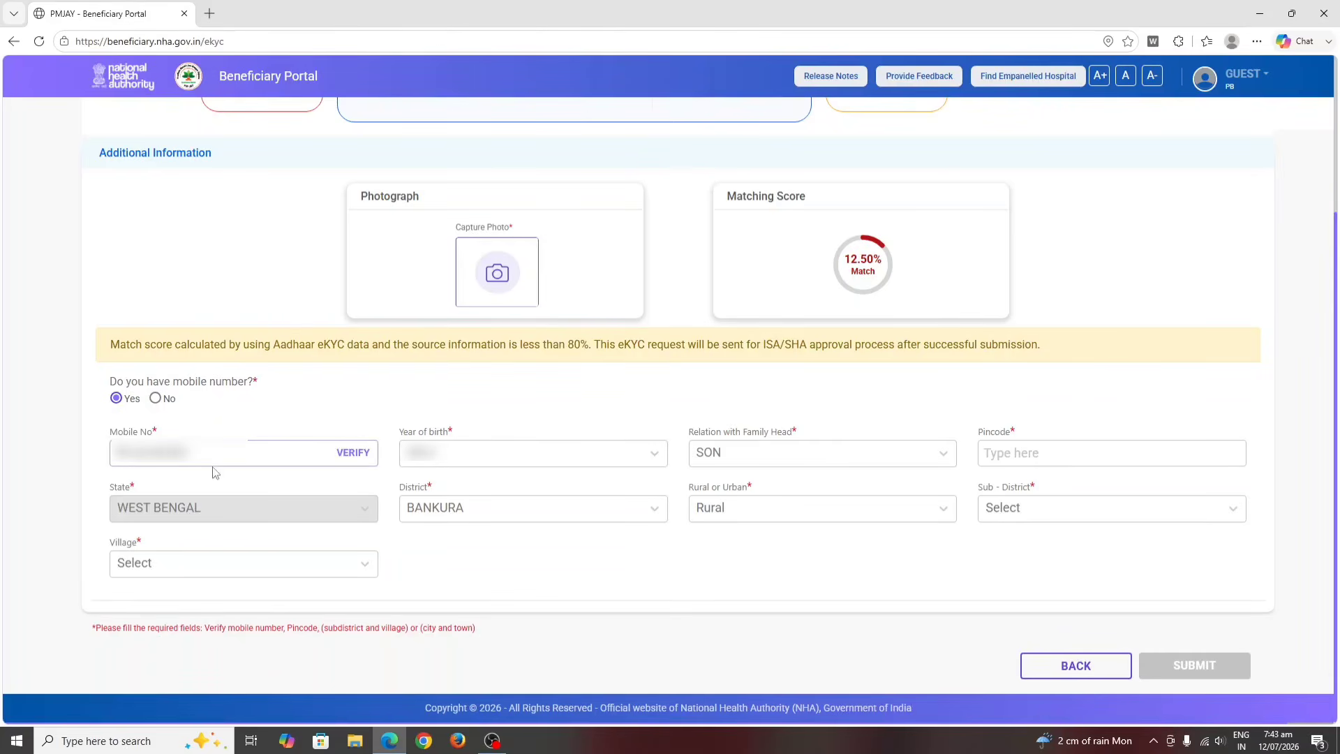
click(190, 455)
click(201, 419)
click(173, 465)
click(351, 459)
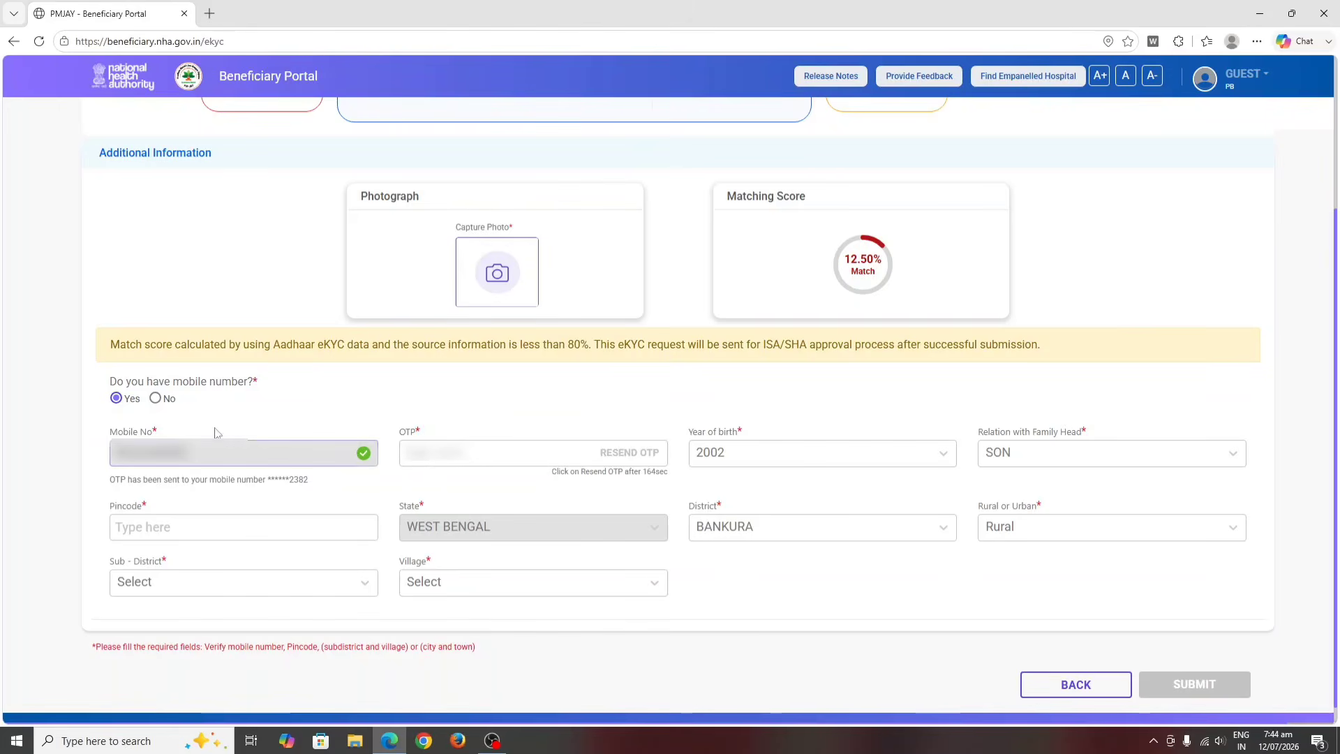
click(328, 452)
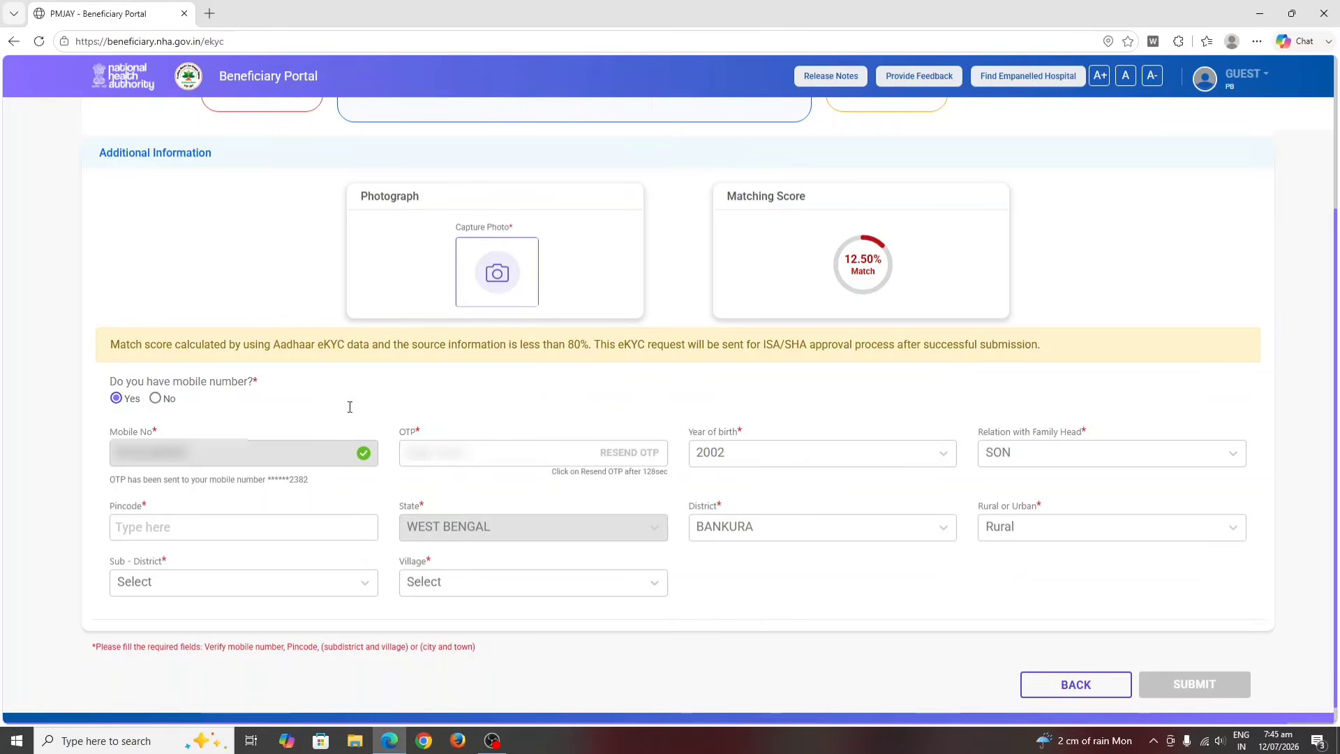
click(155, 398)
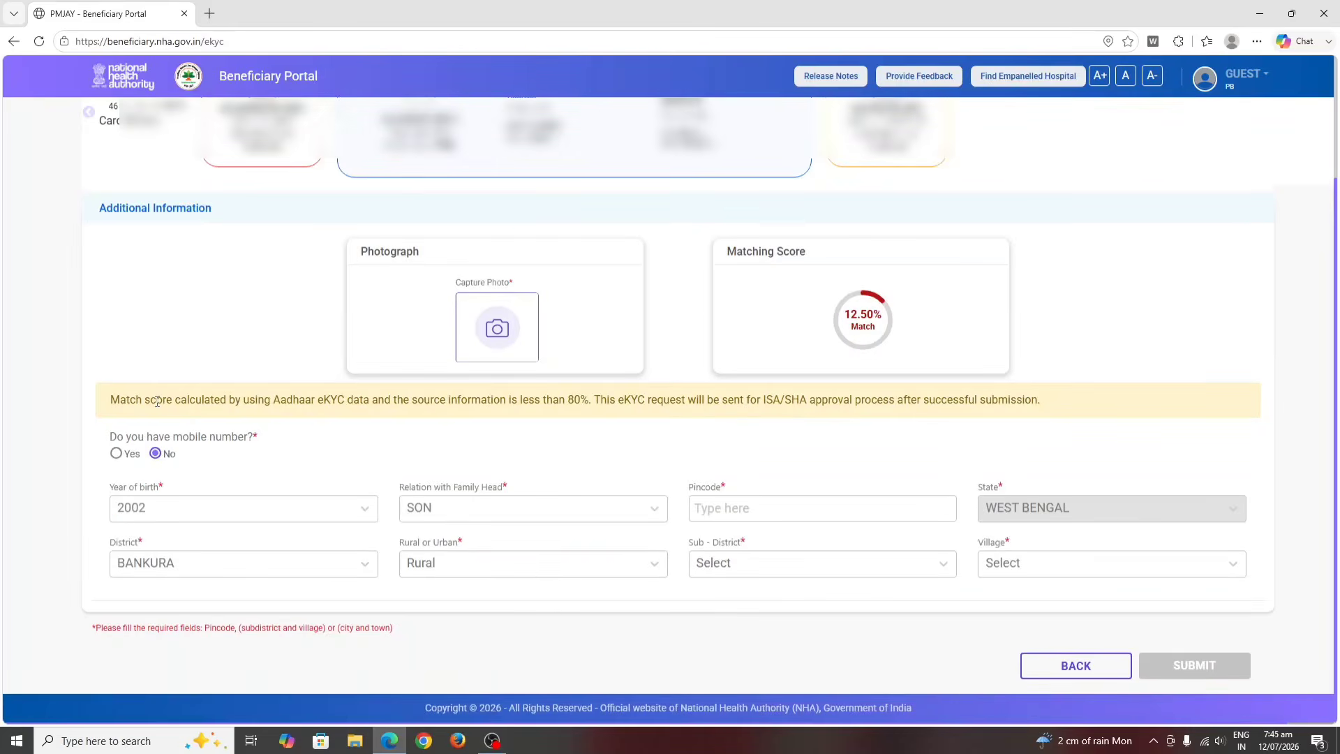